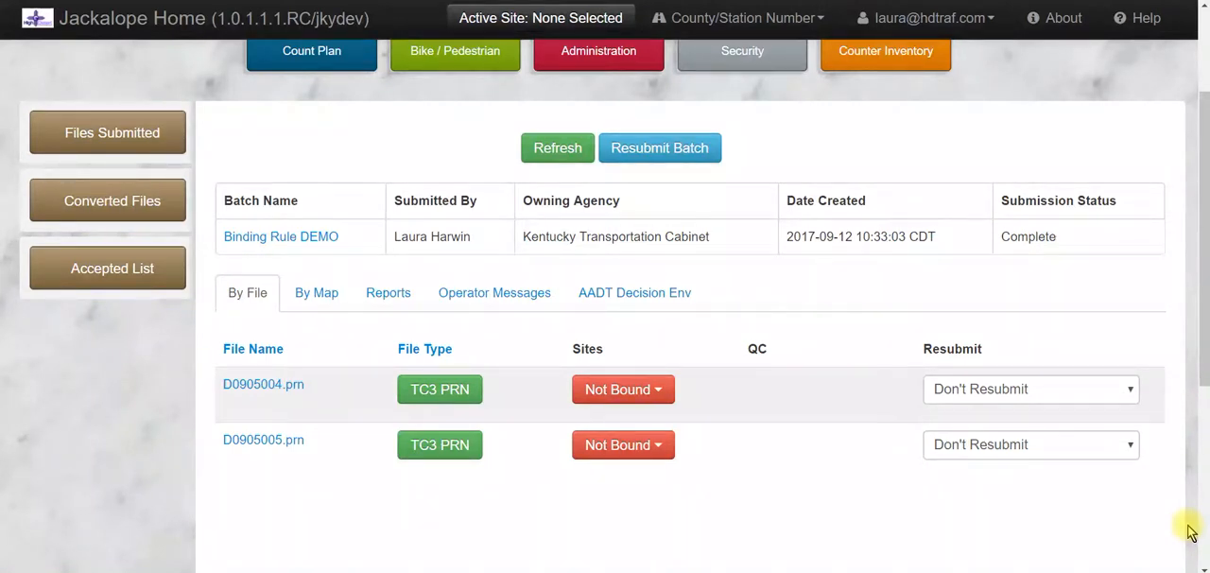
# Open the Create Binding Rule form for the unbound file D0905004.prn
pyautogui.scroll(3, 832, 324)
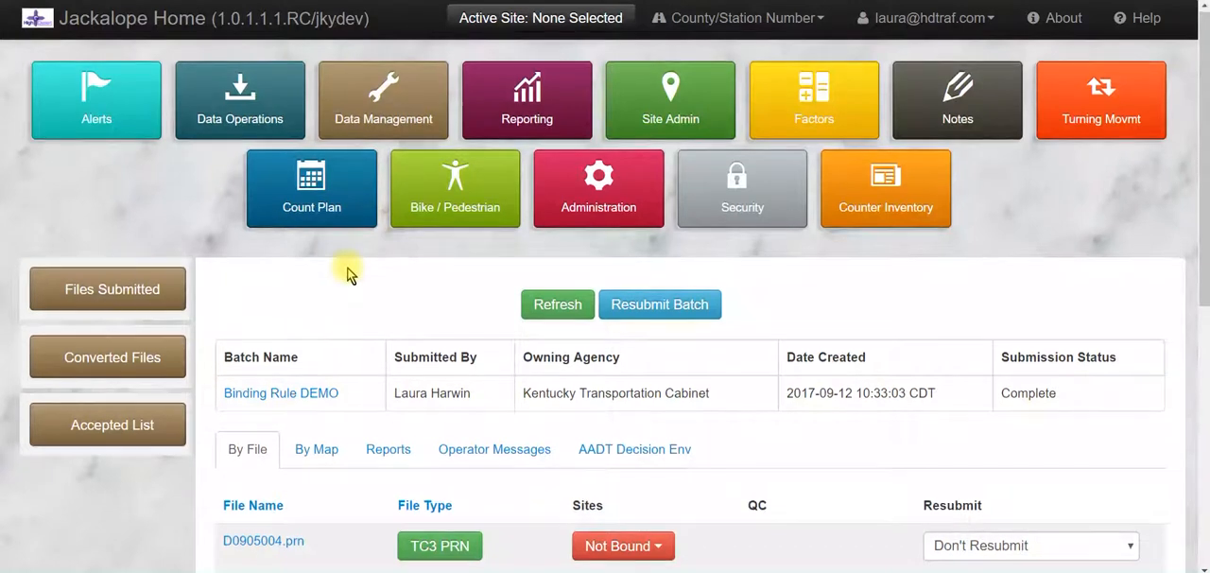
pyautogui.scroll(-3, 347, 275)
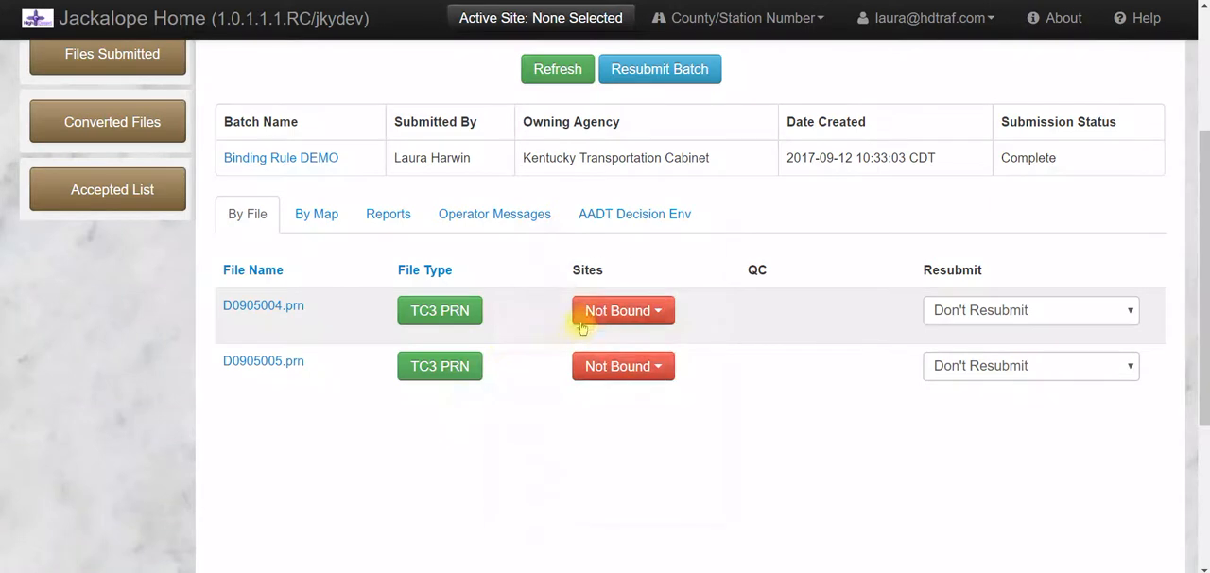
pyautogui.moveTo(584, 315)
pyautogui.click(588, 314)
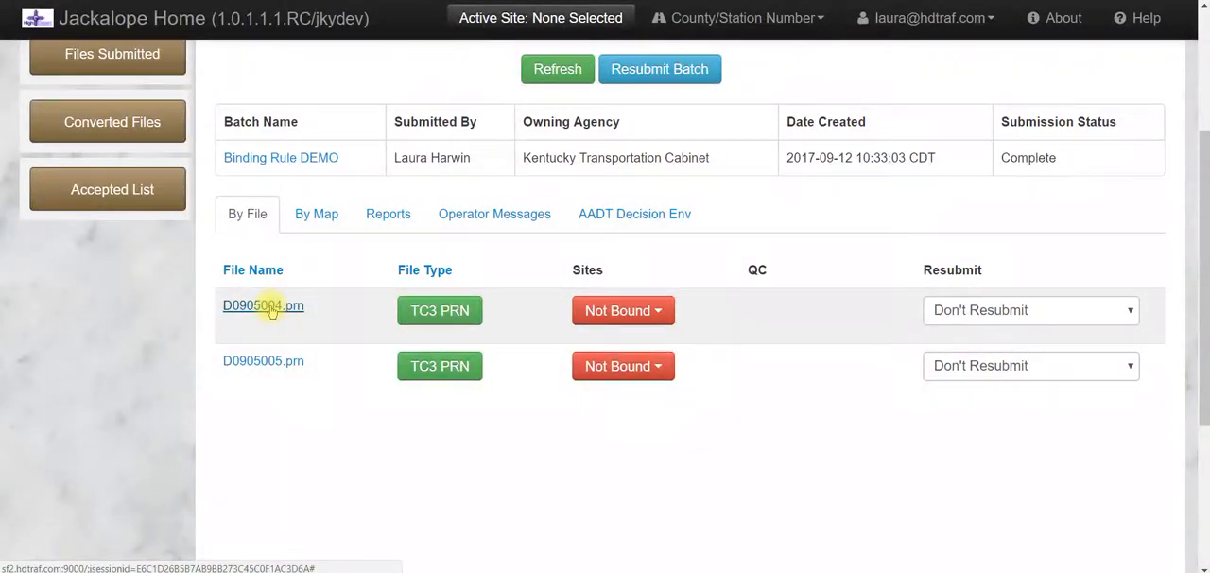
pyautogui.moveTo(616, 311)
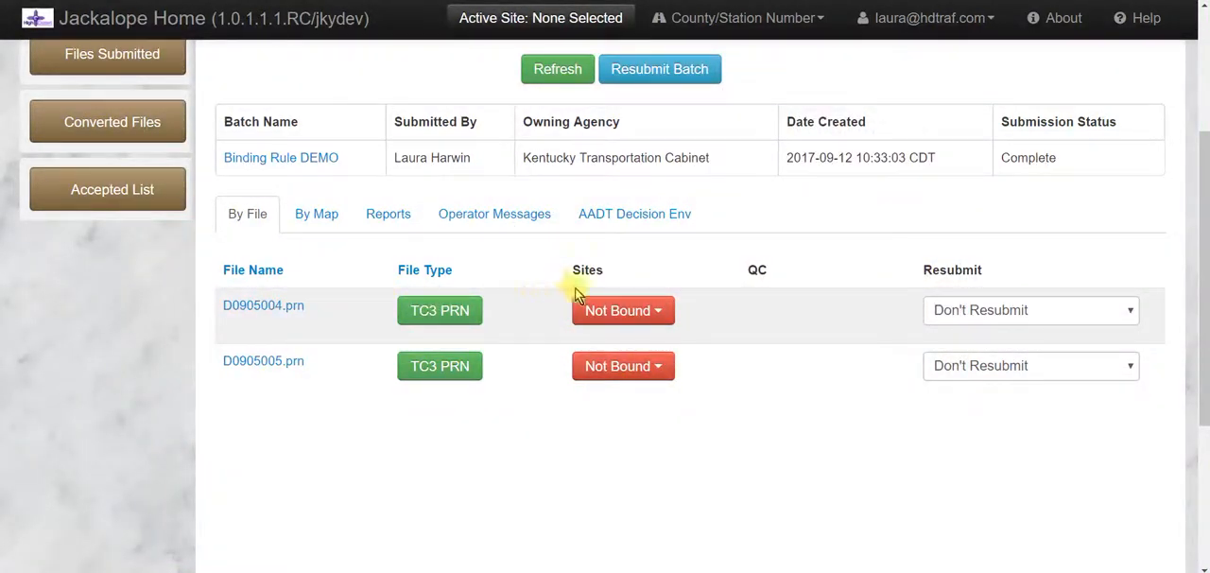
pyautogui.click(619, 314)
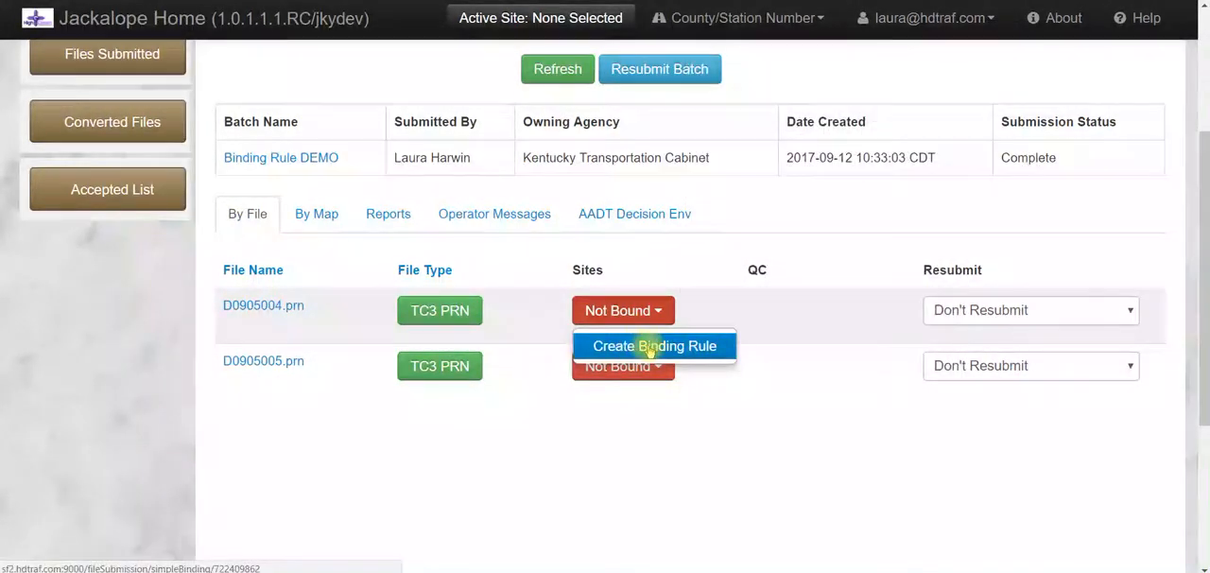
pyautogui.click(631, 347)
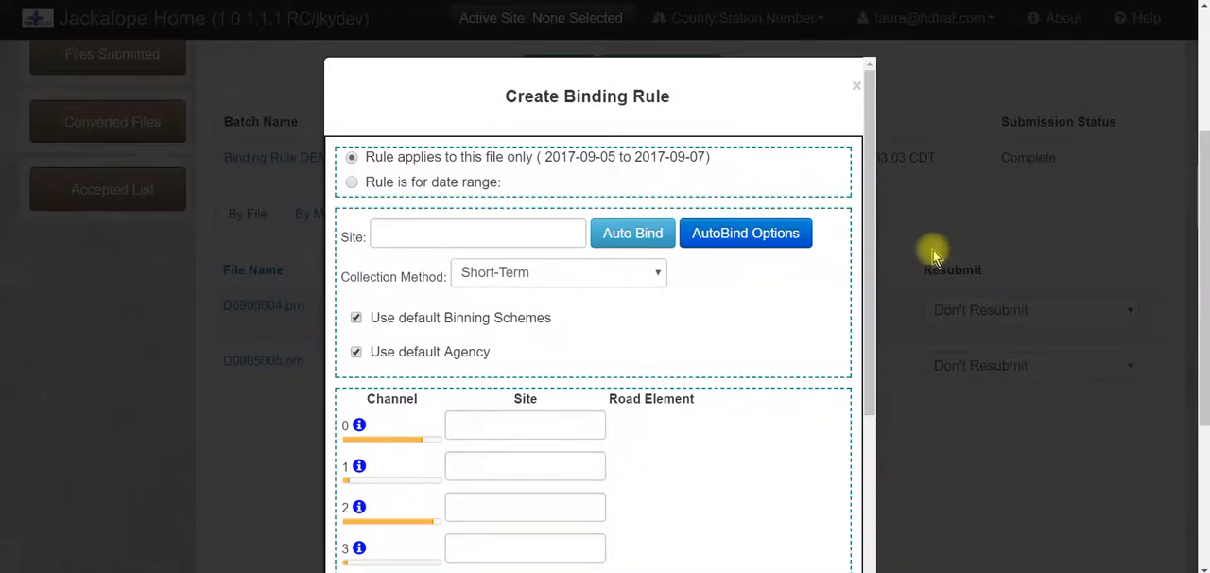
# Make the binding rule apply to a date range and clear the IdNumber column's begin and end characters
pyautogui.scroll(-2, 685, 102)
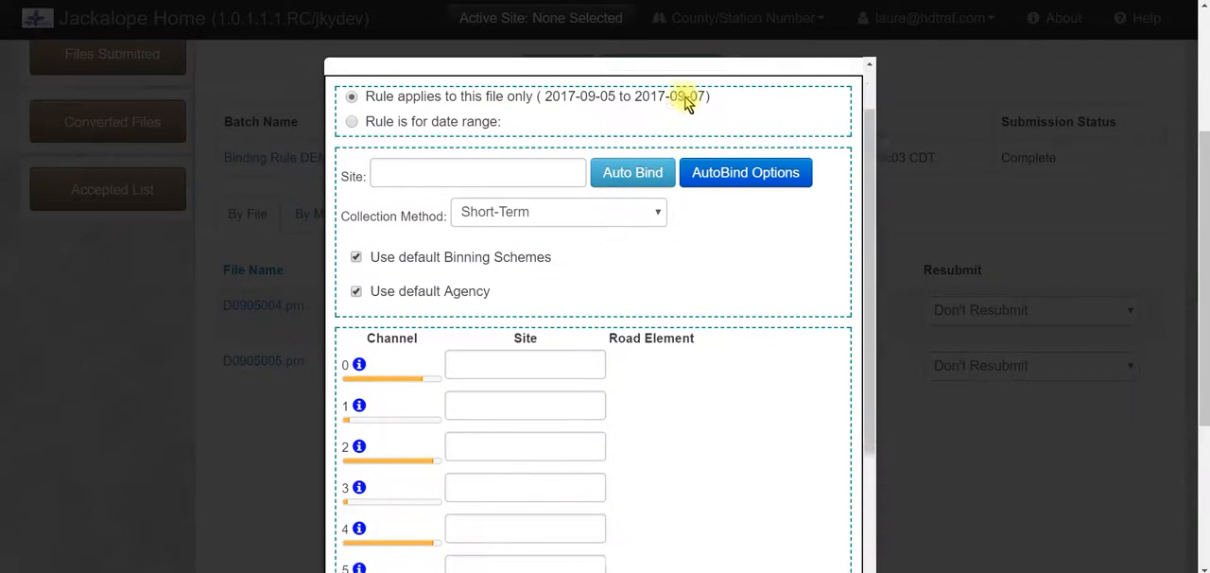
pyautogui.scroll(2, 728, 122)
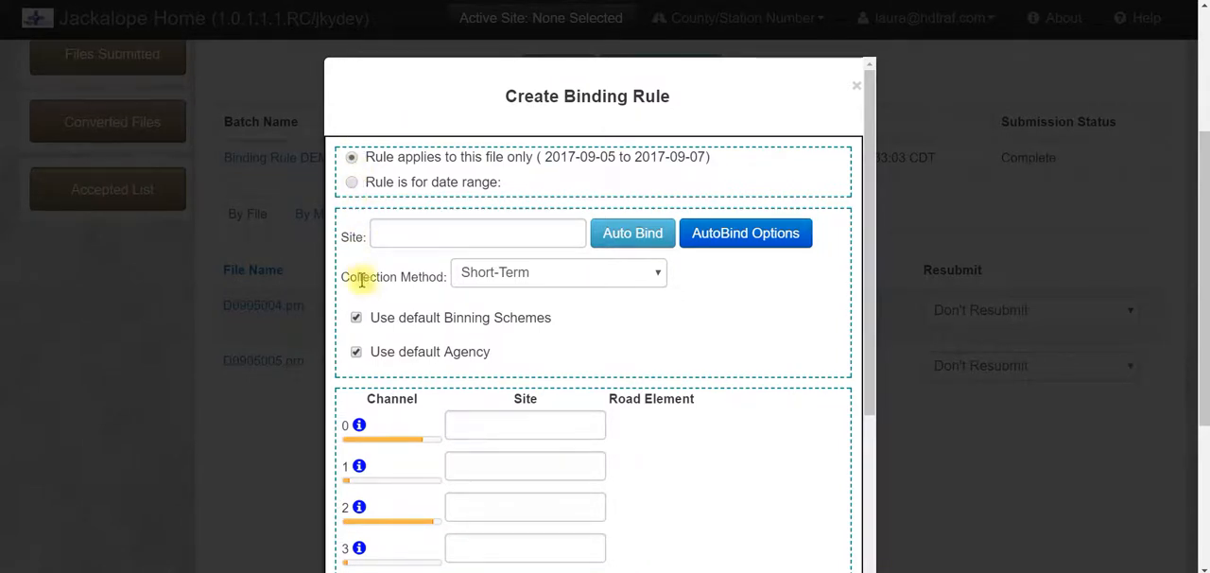
pyautogui.moveTo(365, 437)
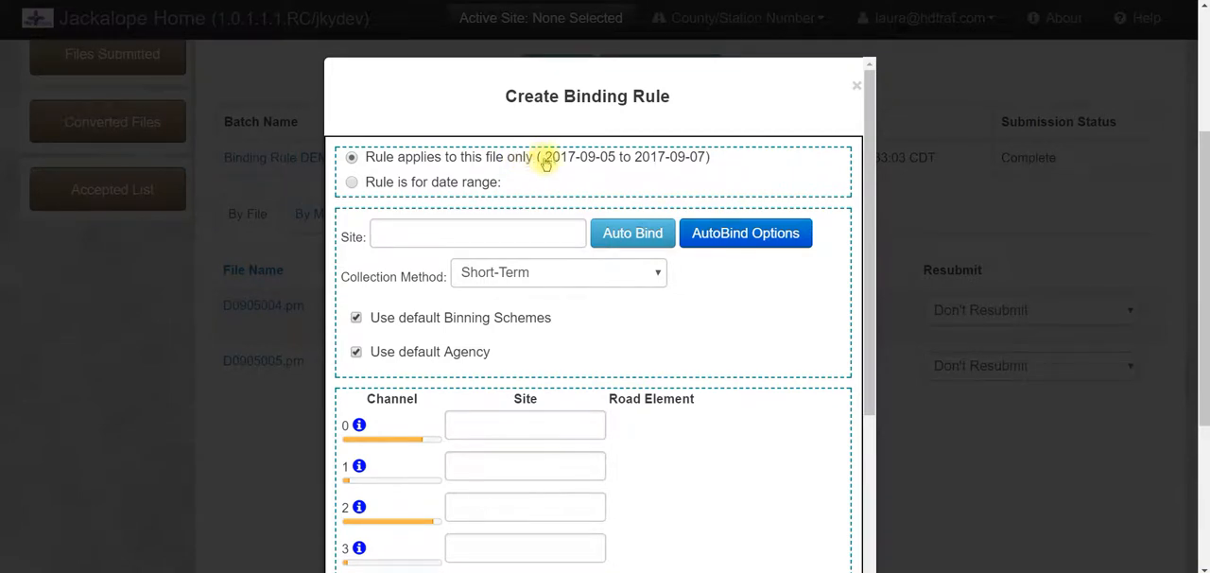
pyautogui.click(352, 185)
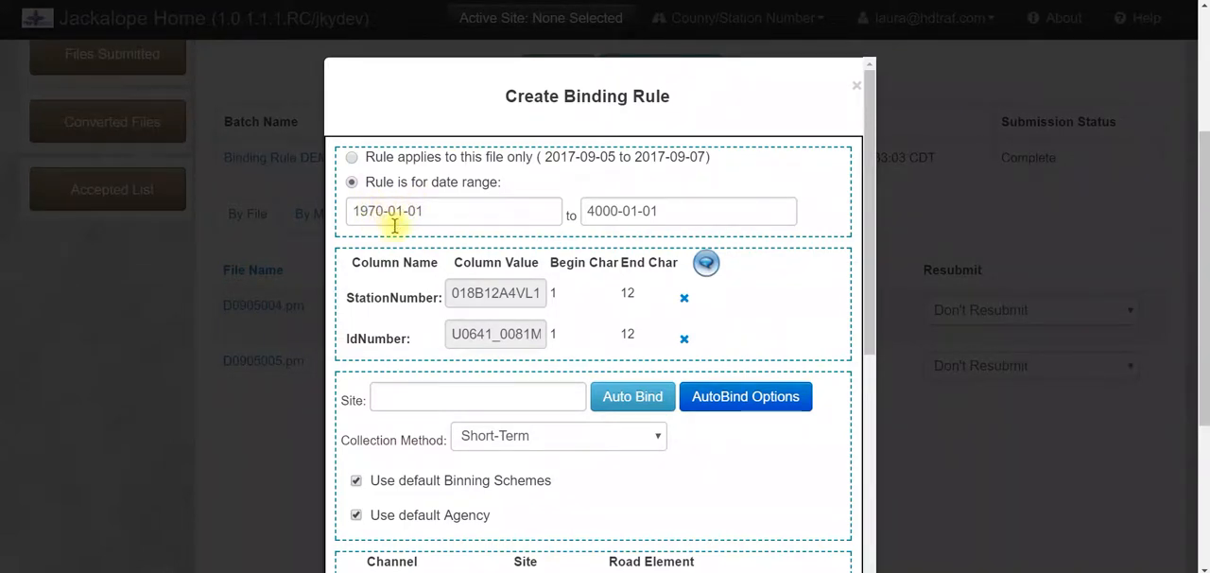
pyautogui.scroll(-1, 405, 214)
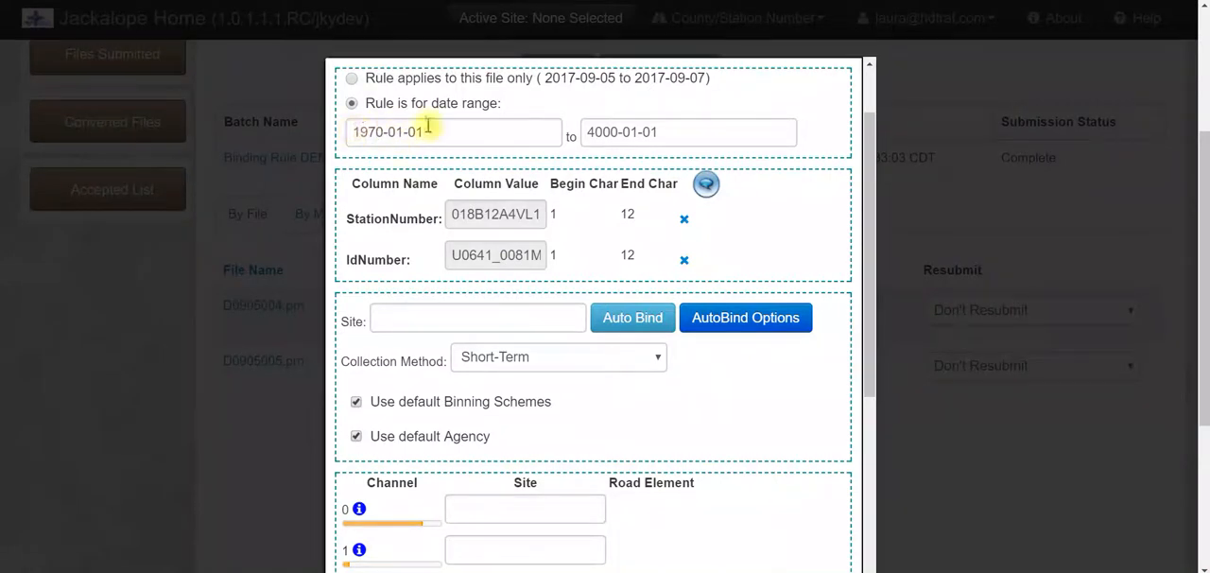
pyautogui.scroll(-1, 771, 123)
pyautogui.scroll(-1, 770, 123)
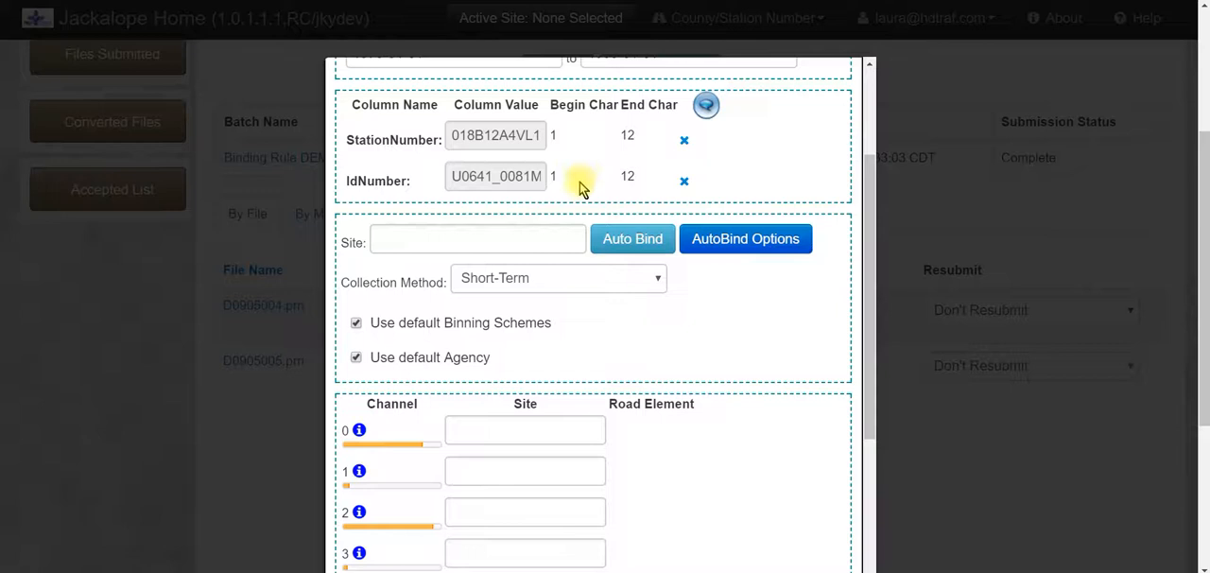
pyautogui.scroll(2, 577, 185)
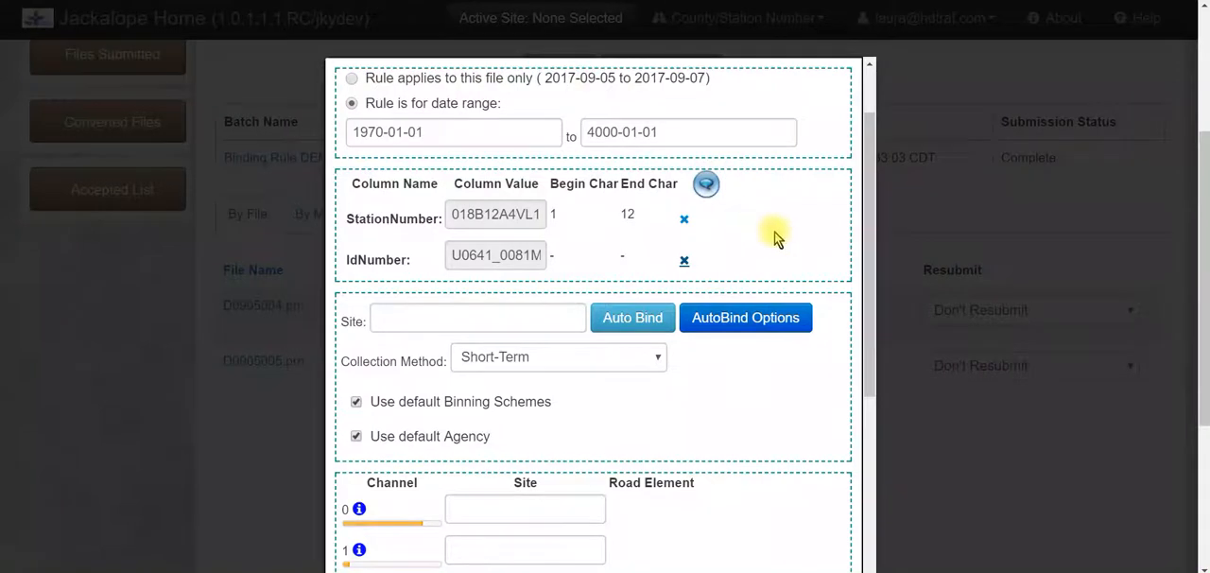
pyautogui.scroll(-1, 770, 234)
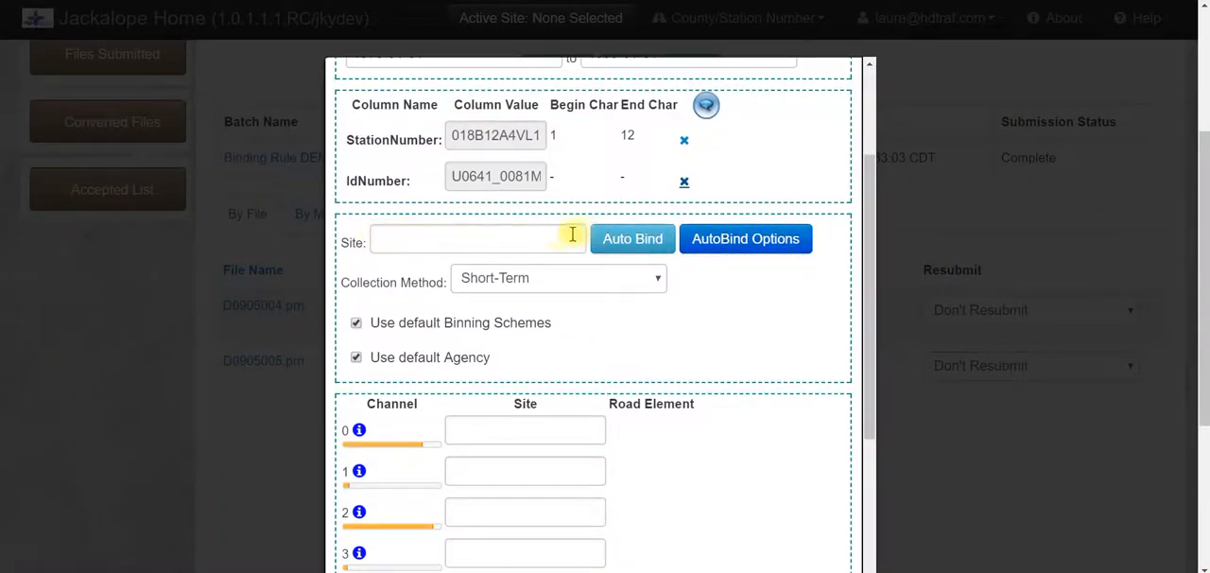
# Try to auto-bind the file to site 018B12, check the auto bind results, and clear the site
pyautogui.click(401, 240)
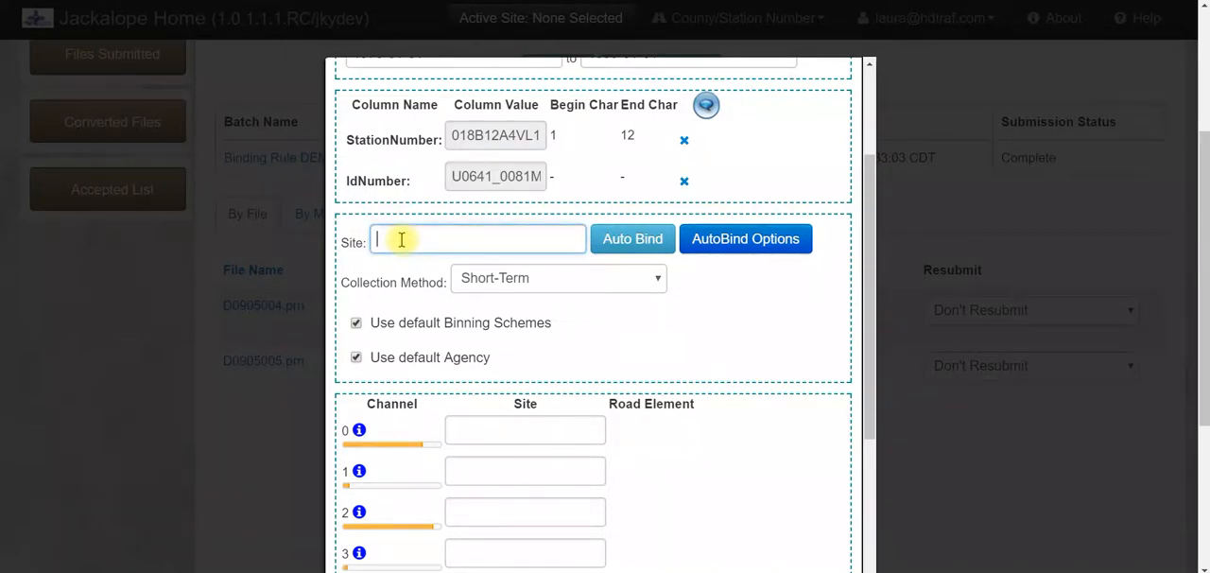
pyautogui.write('018B12')
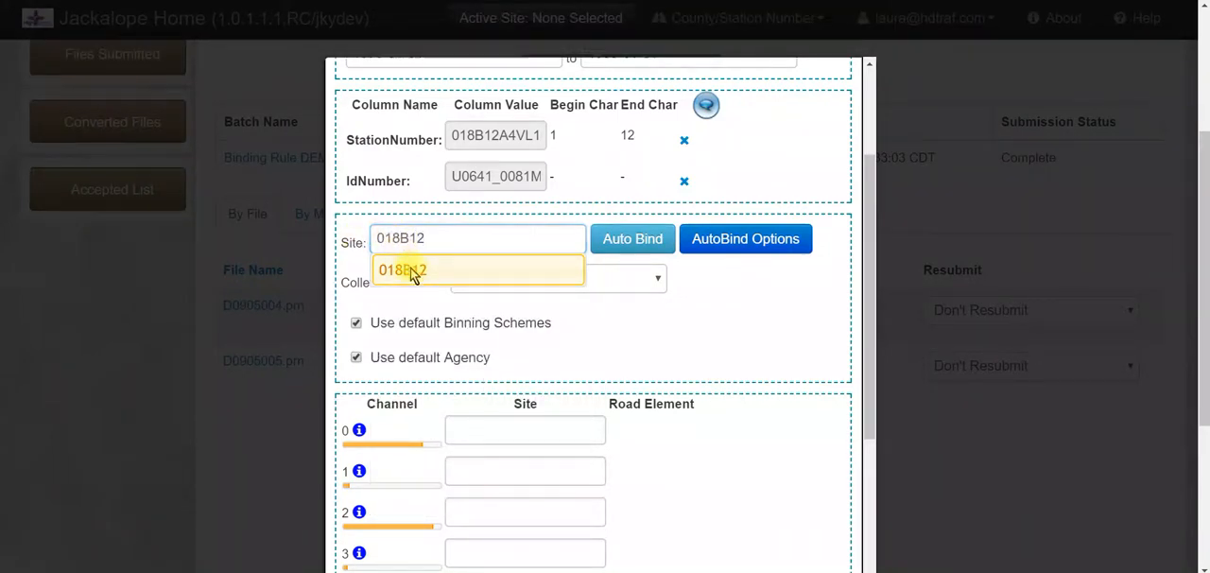
pyautogui.click(402, 270)
pyautogui.click(645, 244)
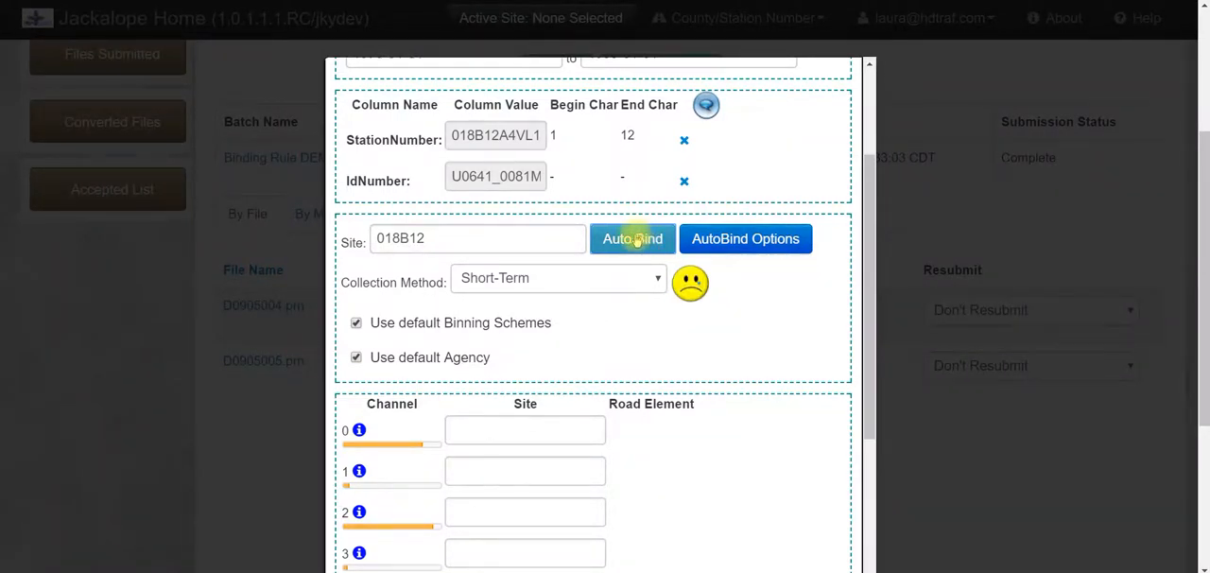
pyautogui.moveTo(694, 290)
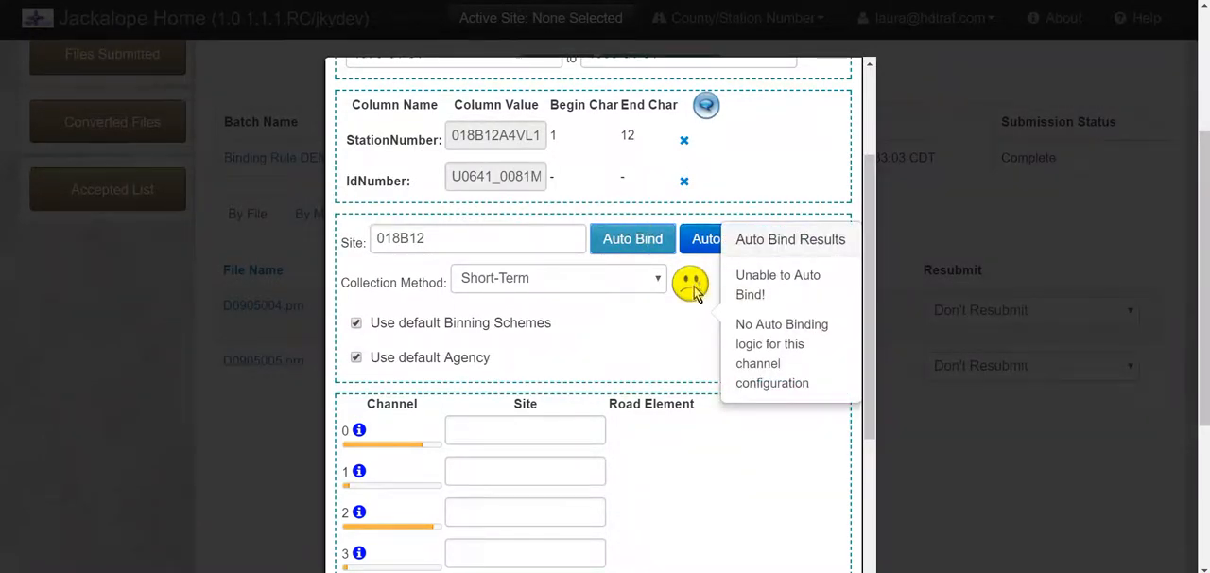
pyautogui.moveTo(480, 238); pyautogui.dragTo(303, 230)
pyautogui.press('BackSpace')
# Turn off the default binning schemes to review the Length bin scheme options, and restore the default setting
pyautogui.click(357, 323)
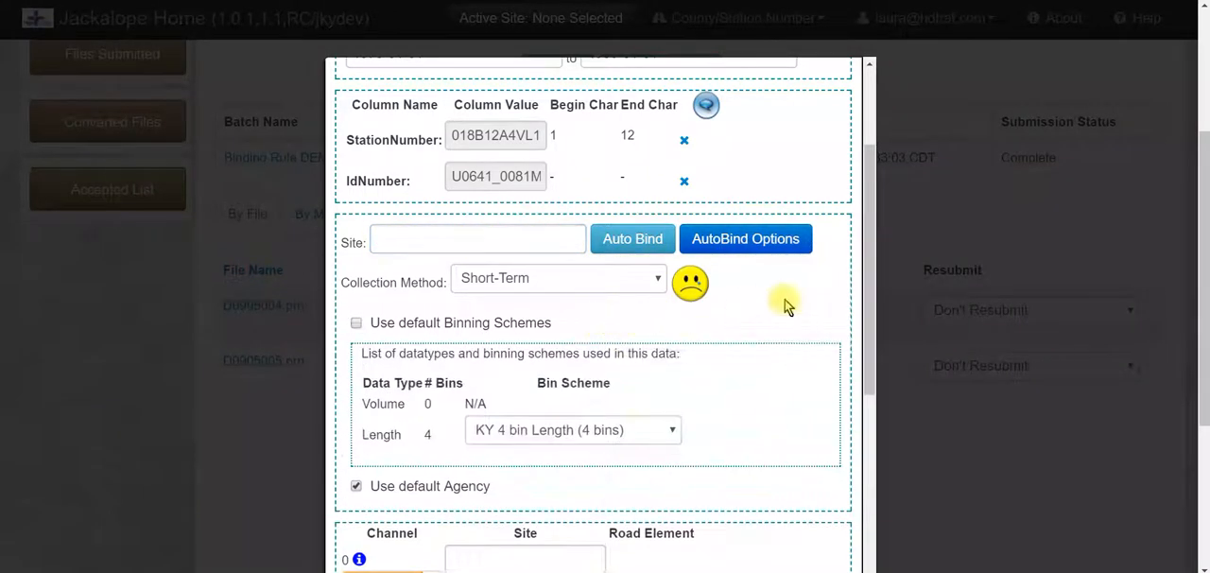
pyautogui.scroll(-1, 801, 296)
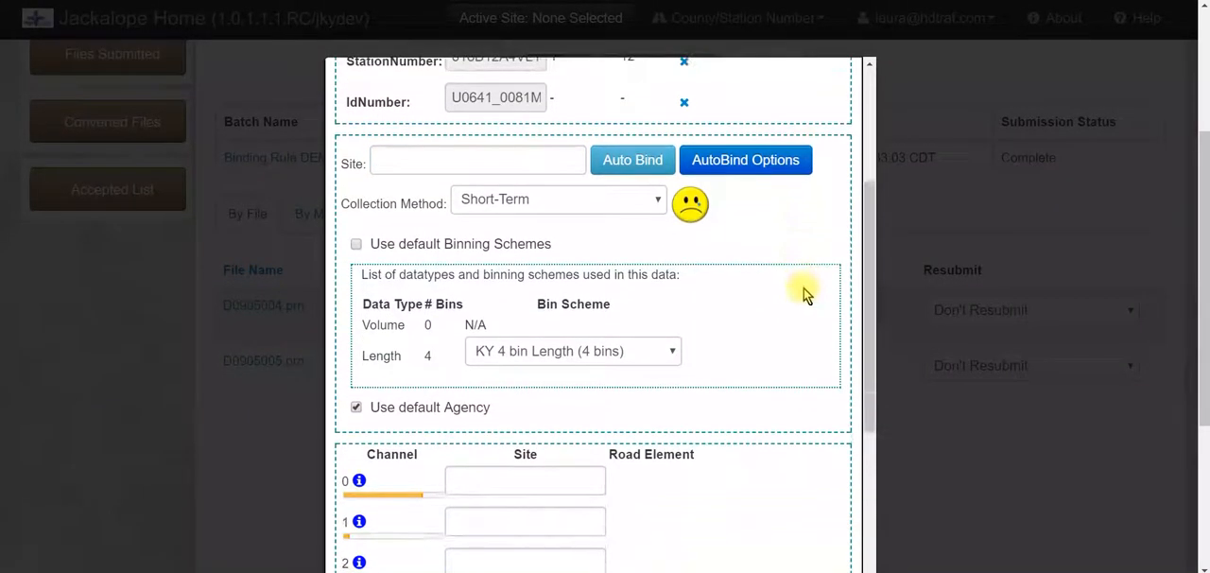
pyautogui.click(356, 245)
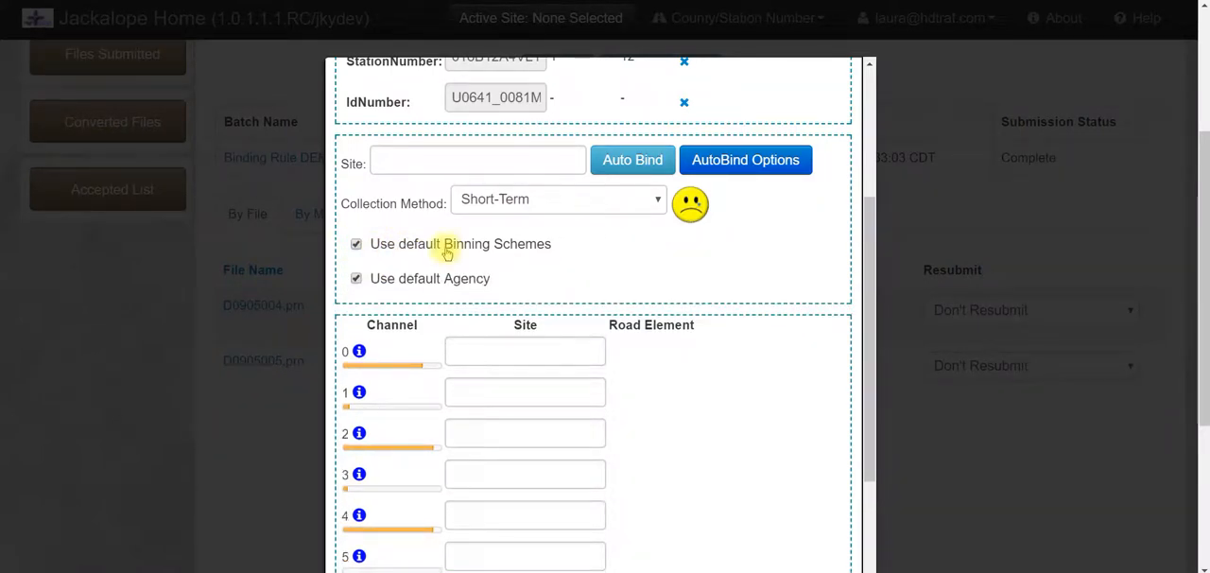
pyautogui.click(356, 239)
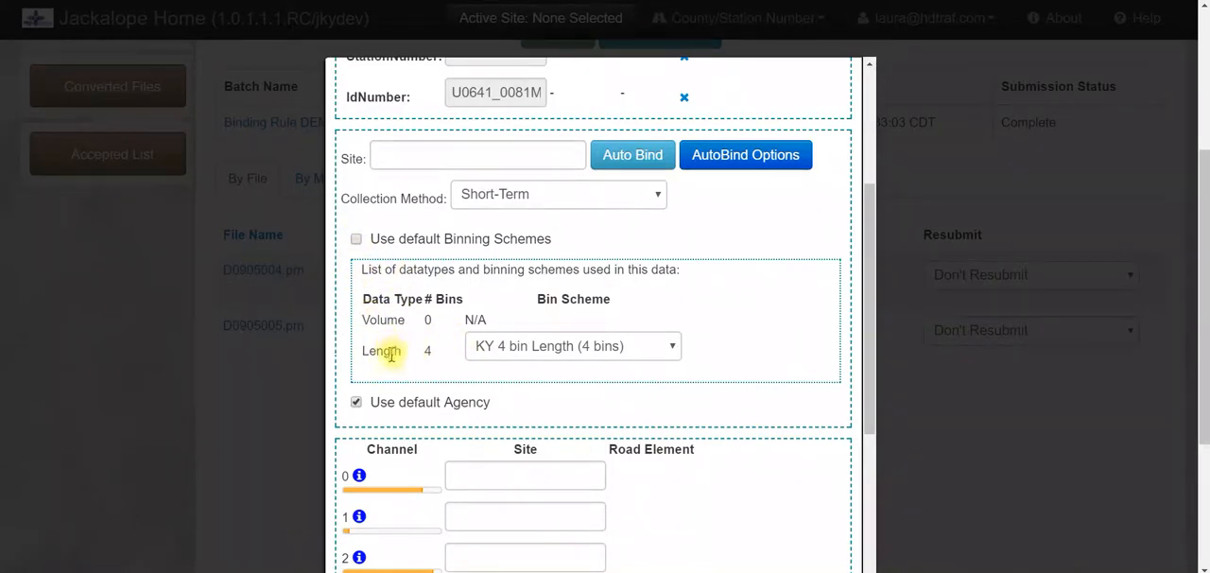
pyautogui.click(511, 349)
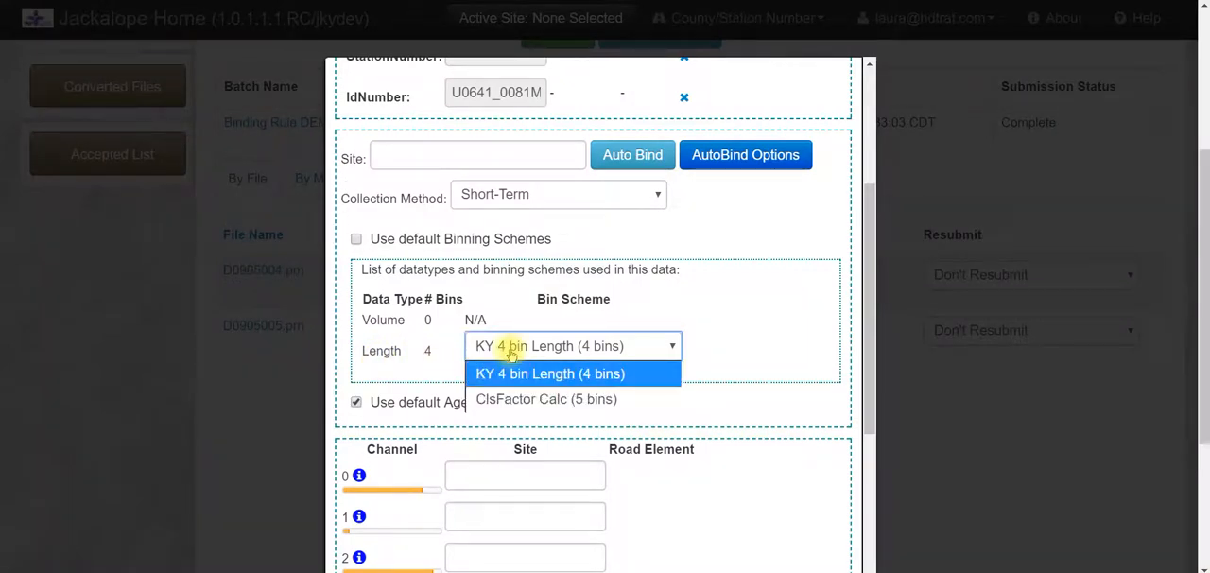
pyautogui.click(510, 348)
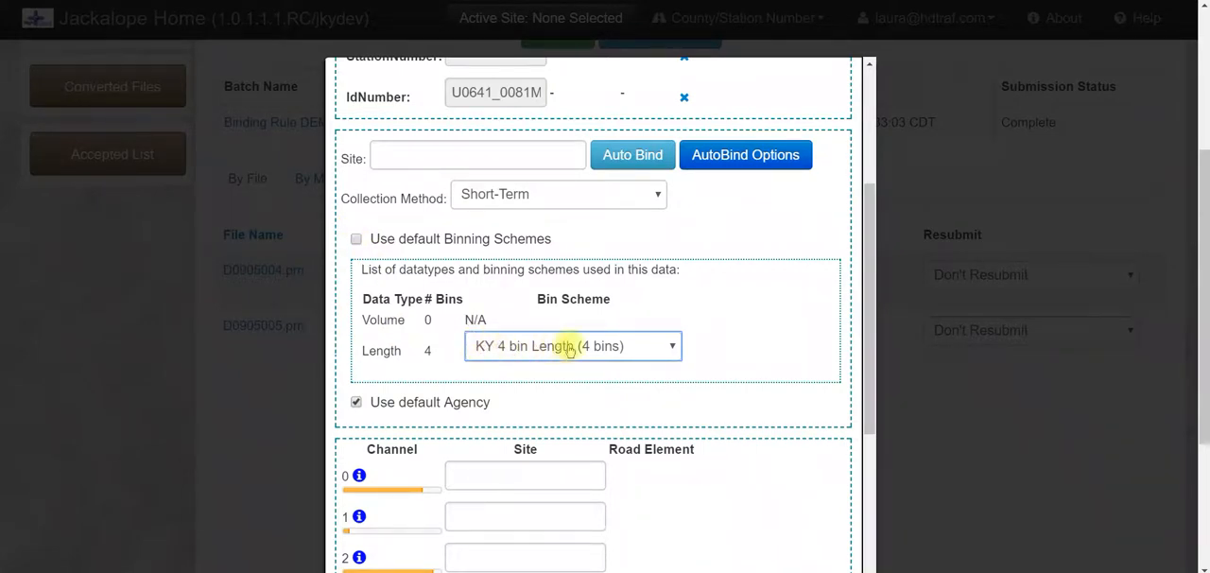
pyautogui.click(357, 240)
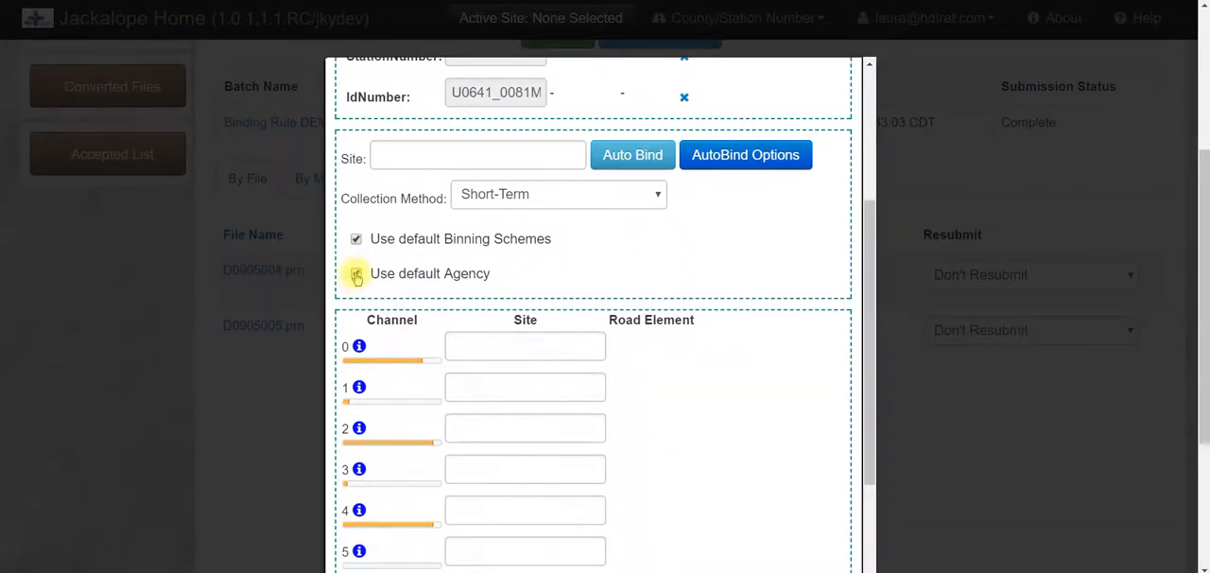
# Turn off the default agency to check the owning agency choices, and restore the default setting
pyautogui.click(356, 276)
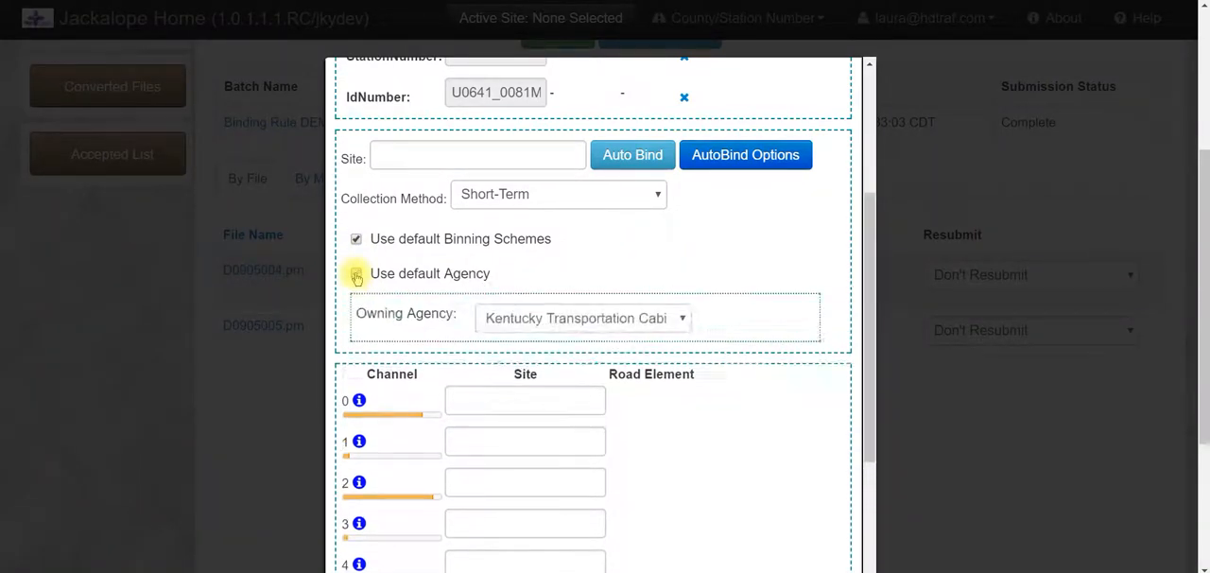
pyautogui.click(501, 319)
pyautogui.click(501, 319)
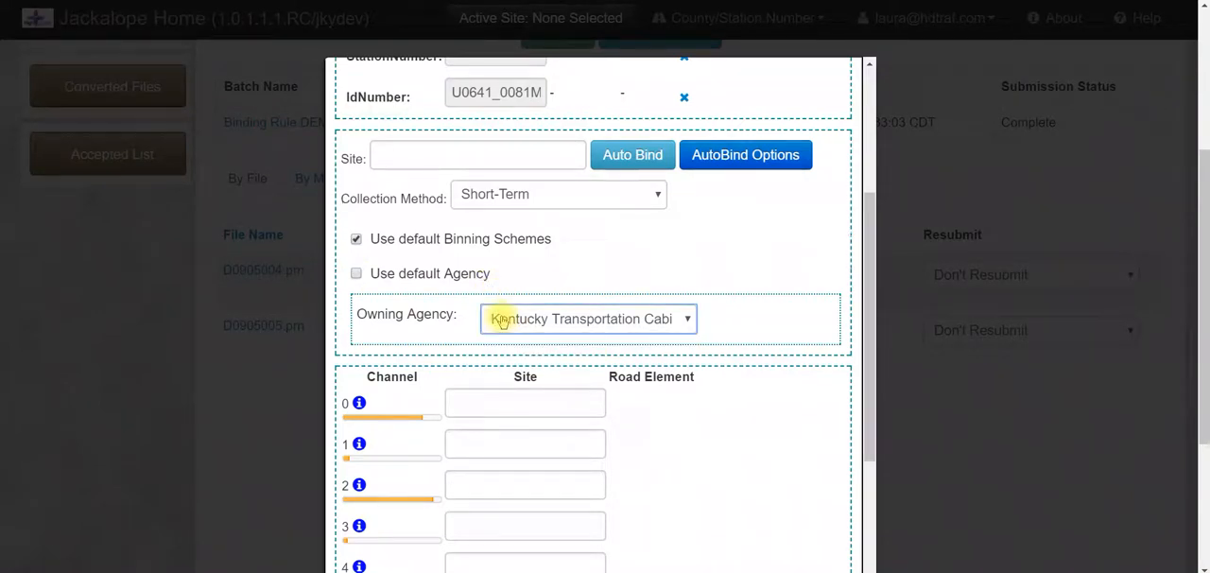
pyautogui.click(355, 276)
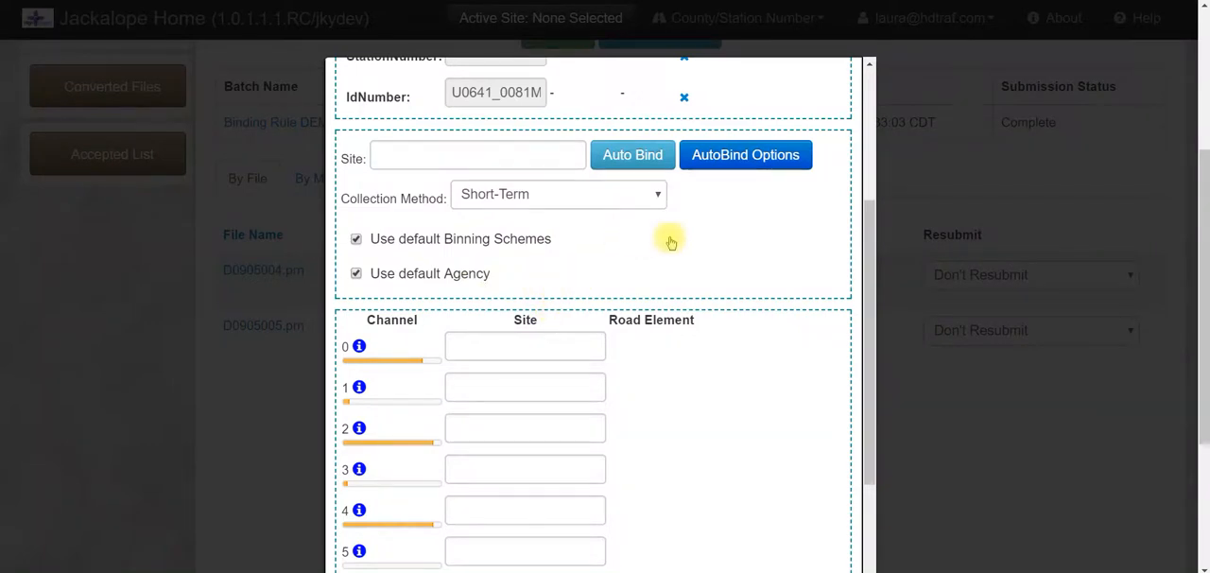
# Assign site 018B12 to channel 0 in the binding rule
pyautogui.scroll(-2, 669, 237)
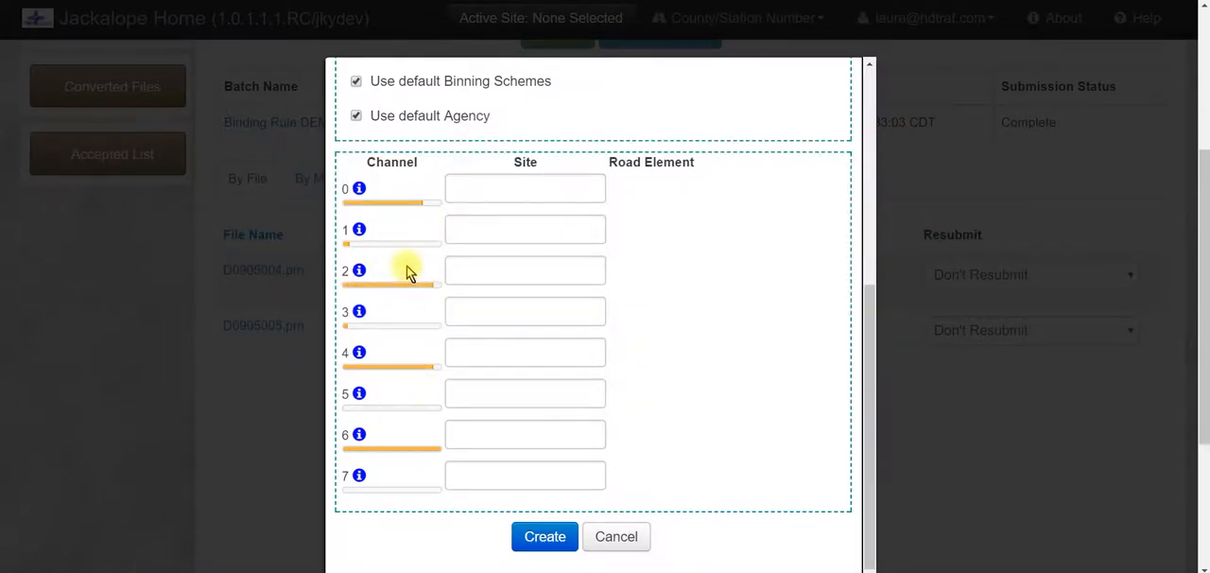
pyautogui.click(482, 189)
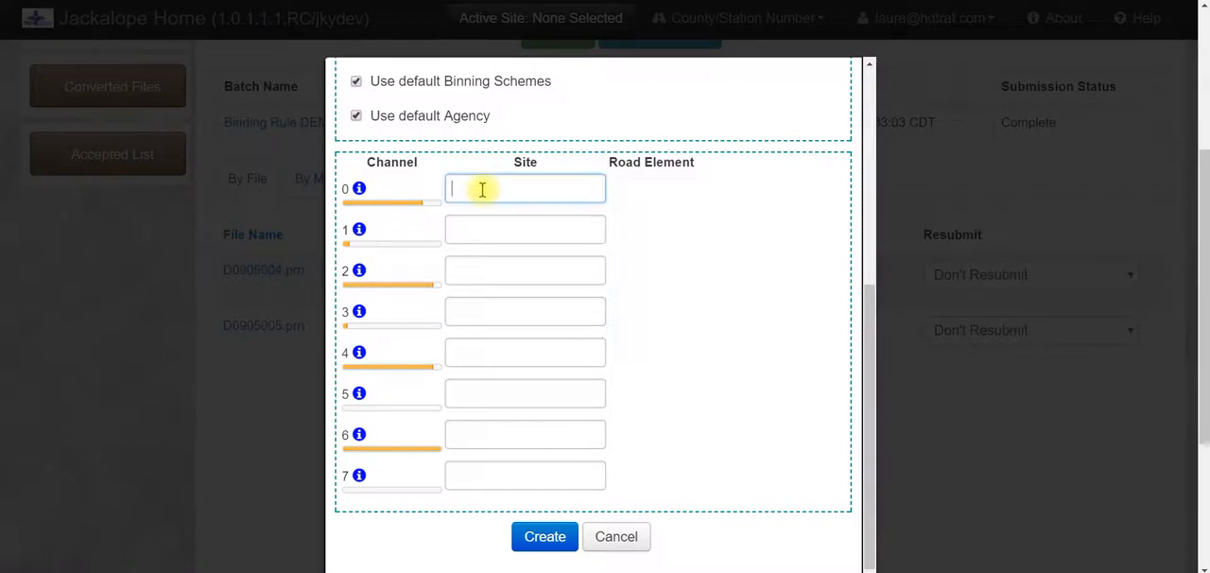
pyautogui.write('018B12')
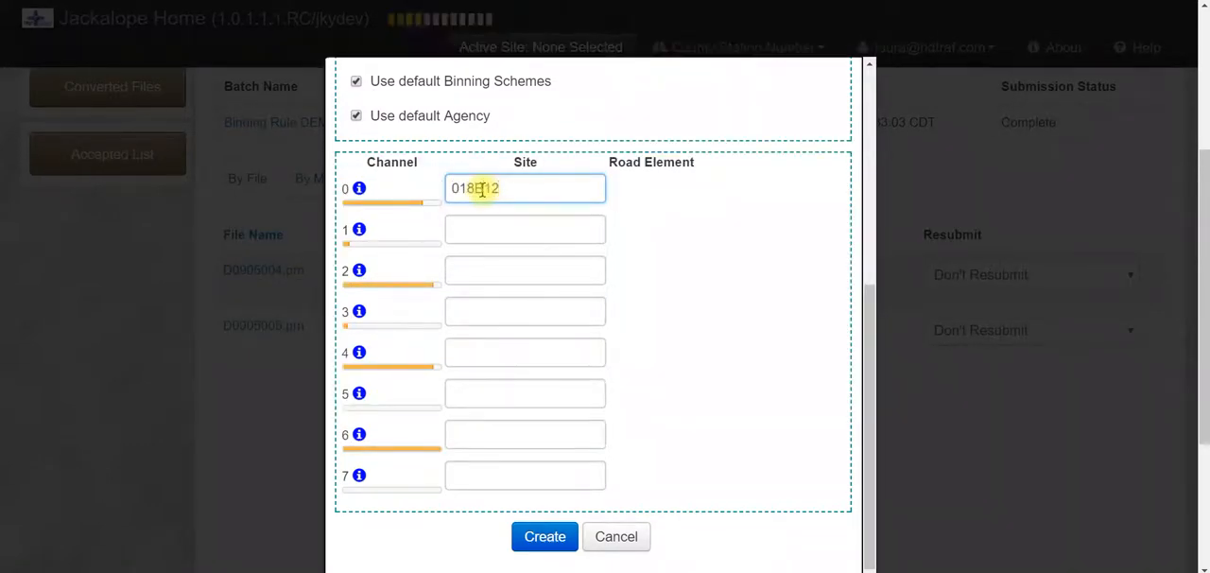
pyautogui.click(494, 220)
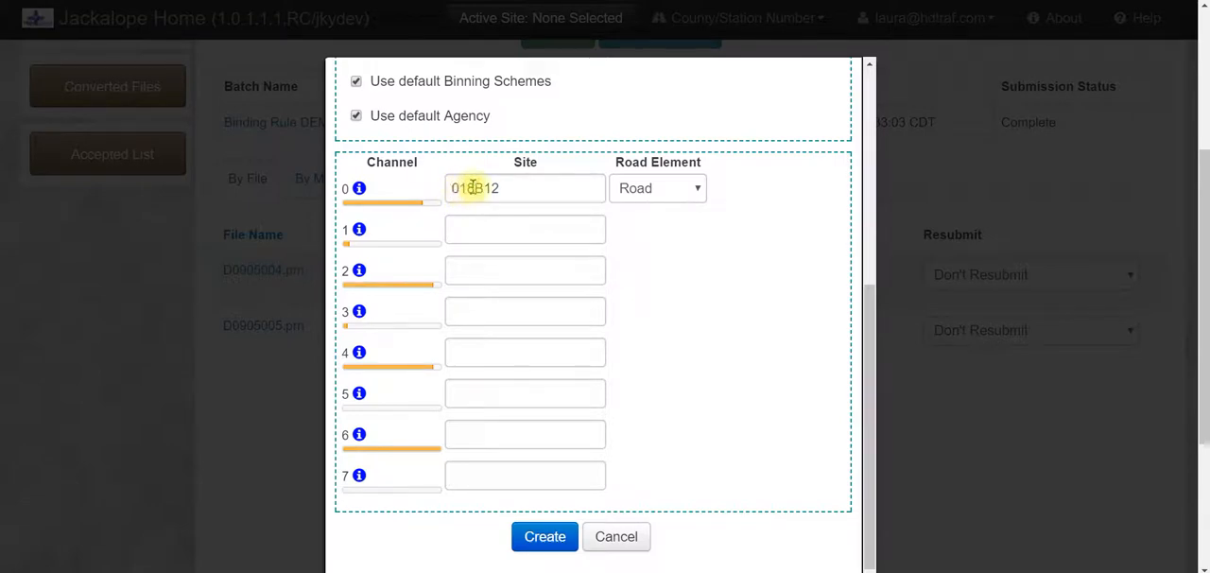
# Set the road element of channel 0 to PLane1 in the binding rule
pyautogui.scroll(4, 478, 189)
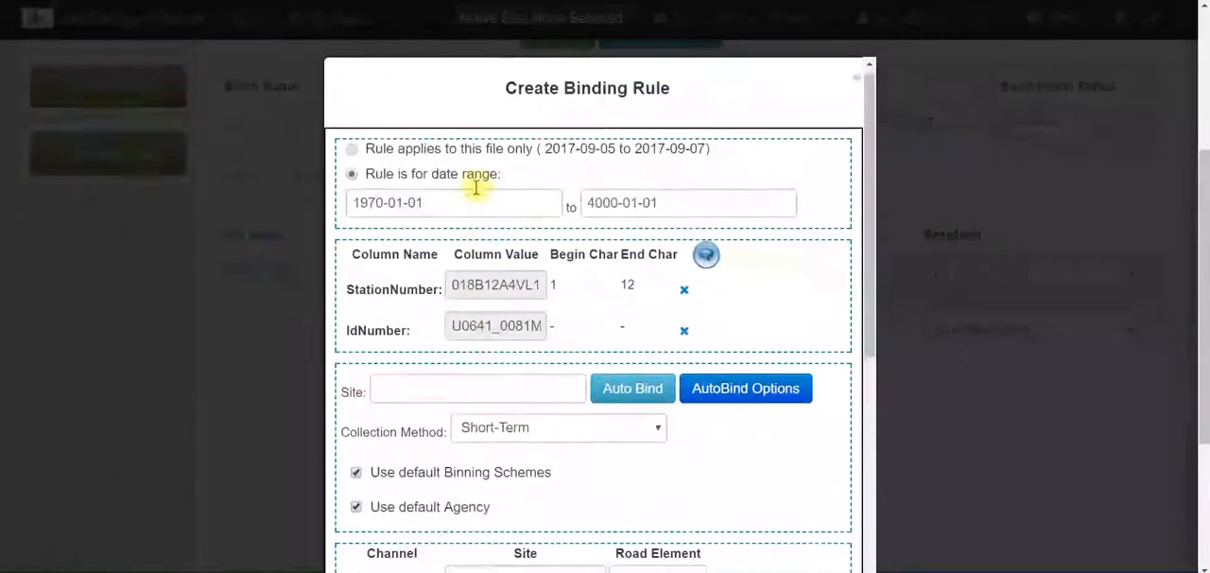
pyautogui.scroll(-4, 536, 213)
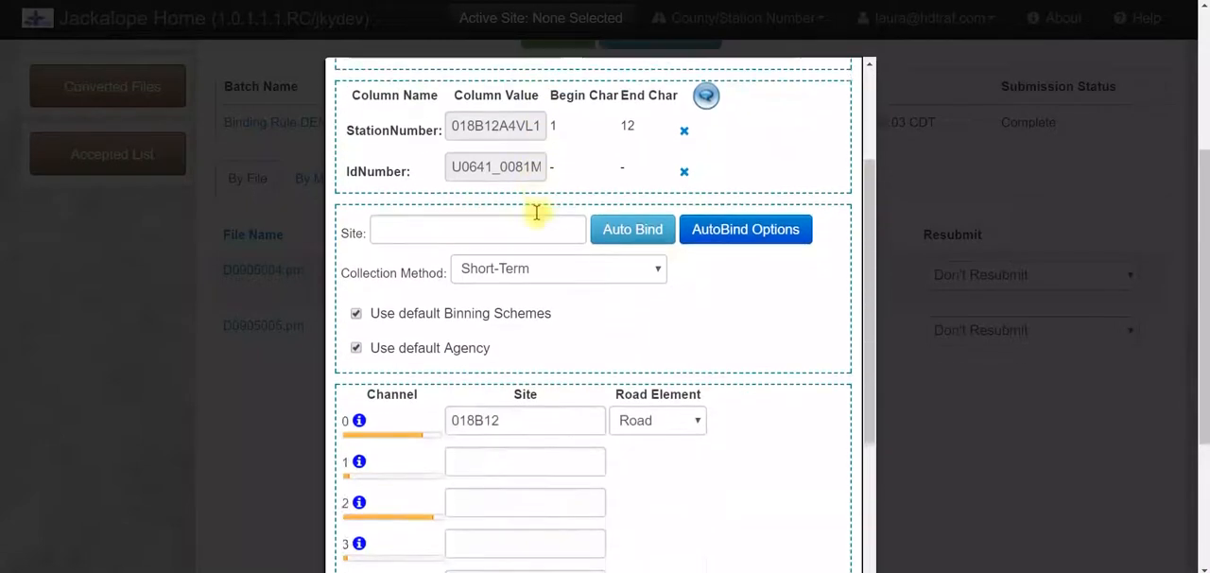
pyautogui.click(678, 268)
pyautogui.scroll(-2, 756, 216)
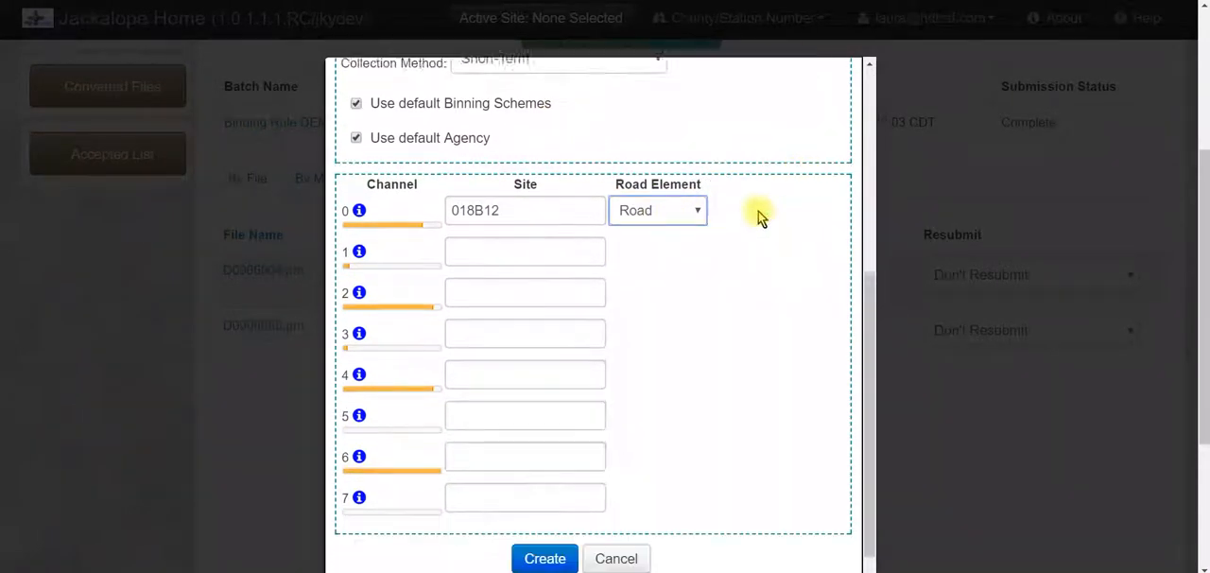
pyautogui.click(694, 184)
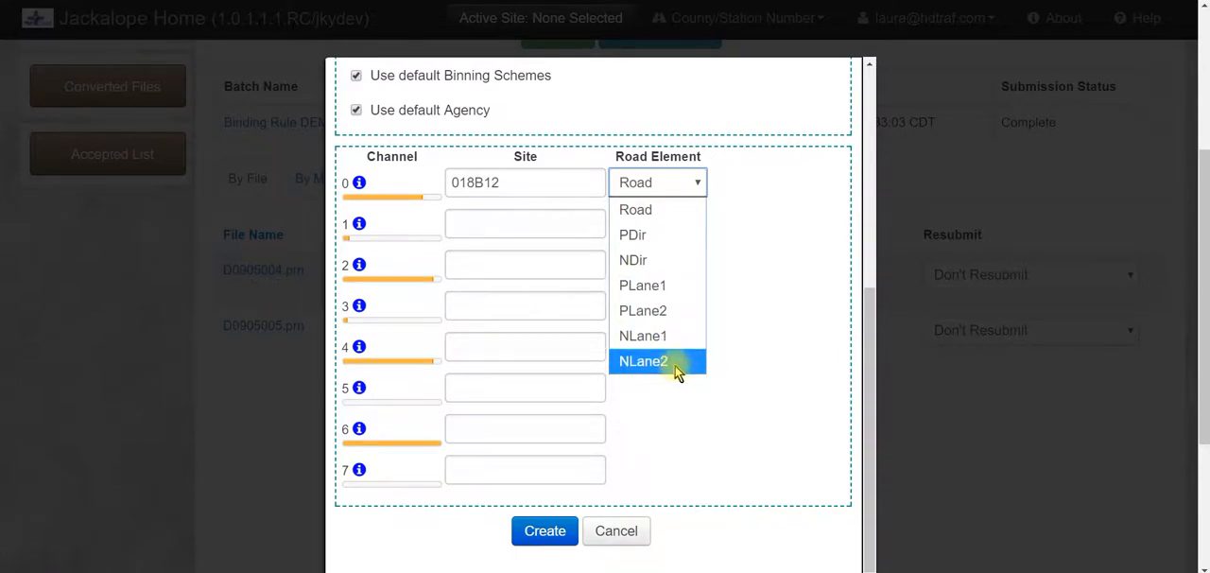
pyautogui.click(674, 292)
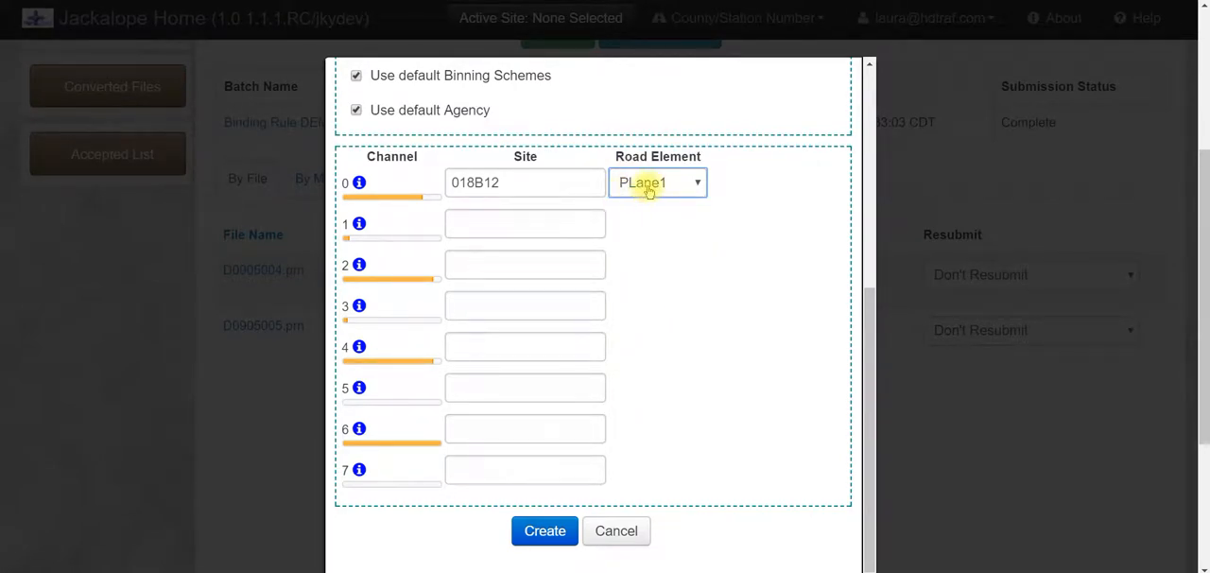
# Clear the site assigned to channel 0
pyautogui.scroll(2, 740, 316)
pyautogui.scroll(-1, 740, 316)
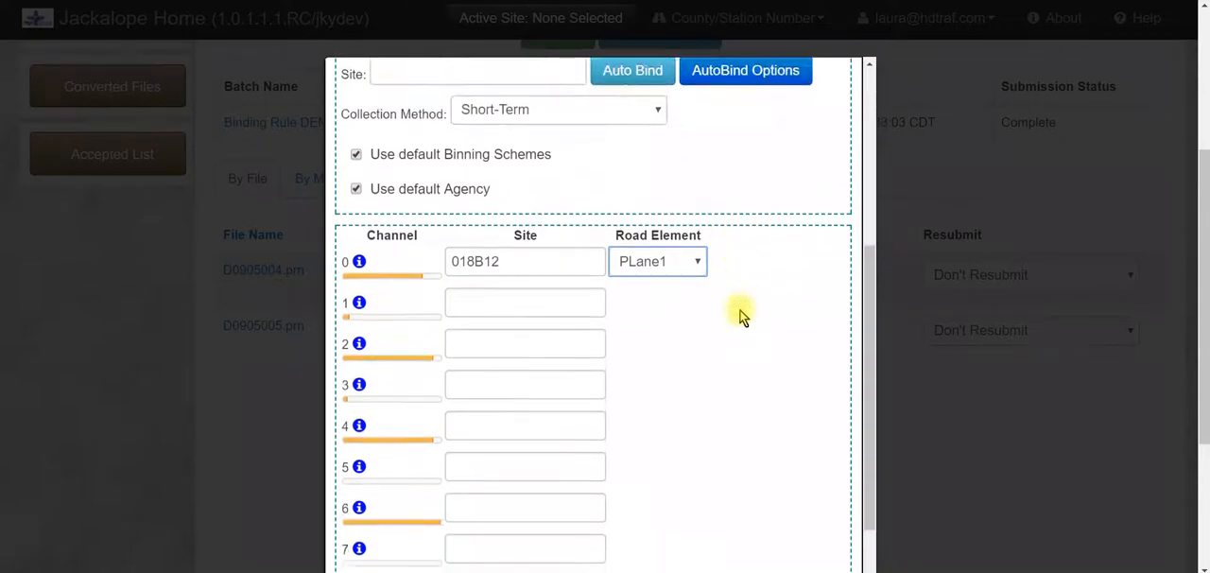
pyautogui.scroll(1, 567, 333)
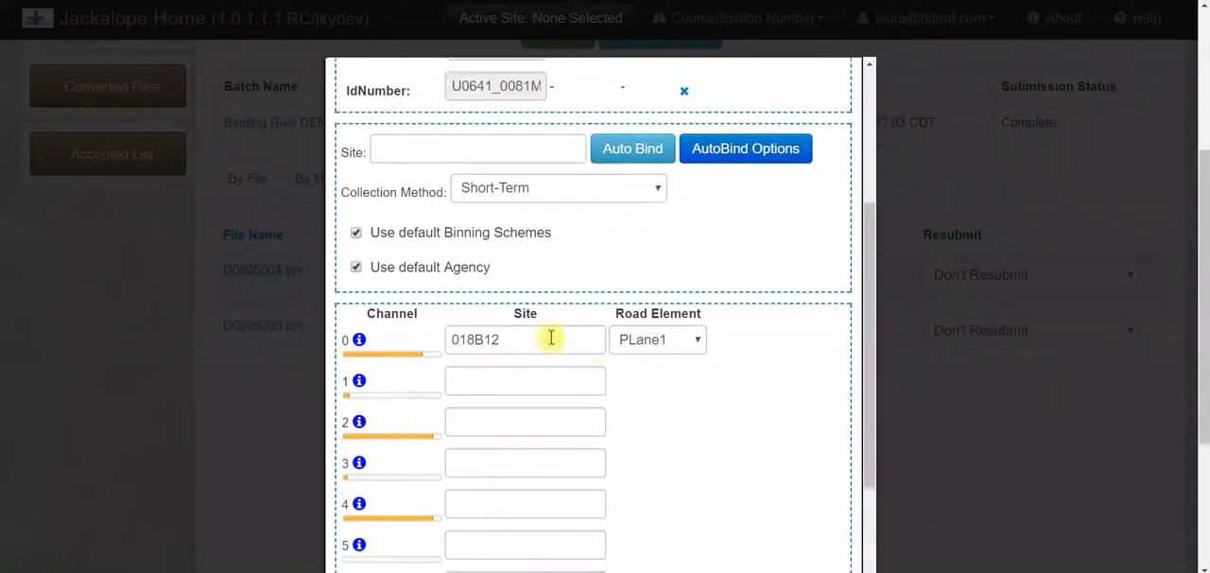
pyautogui.doubleClick(475, 333)
pyautogui.press('BackSpace')
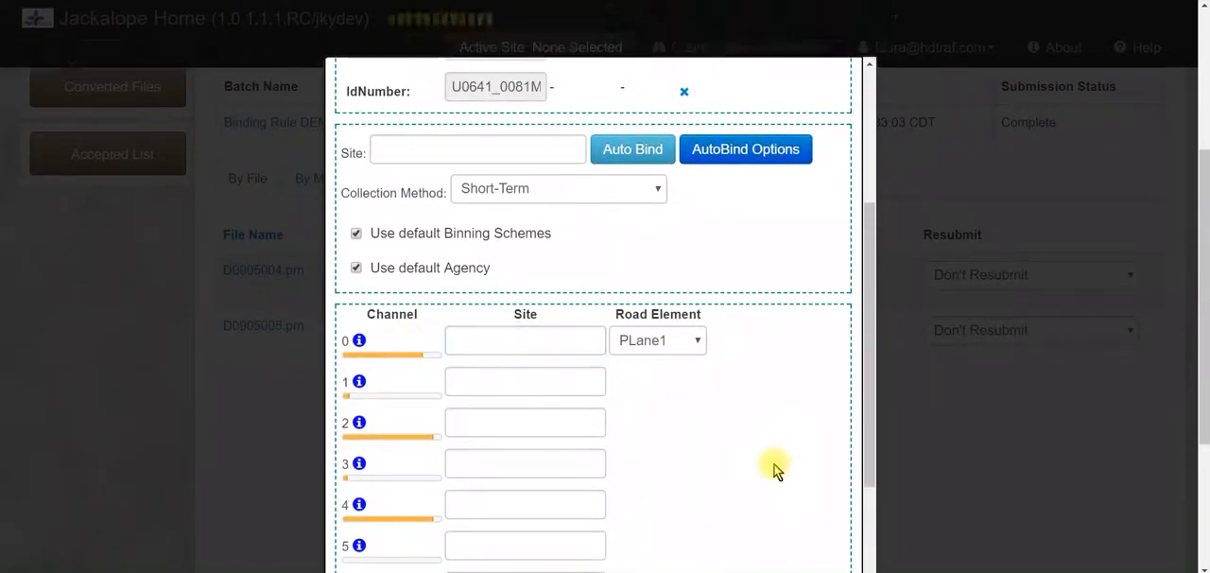
# Set the start date of the rule's date range to 1925-01-01
pyautogui.scroll(2, 770, 463)
pyautogui.click(432, 121)
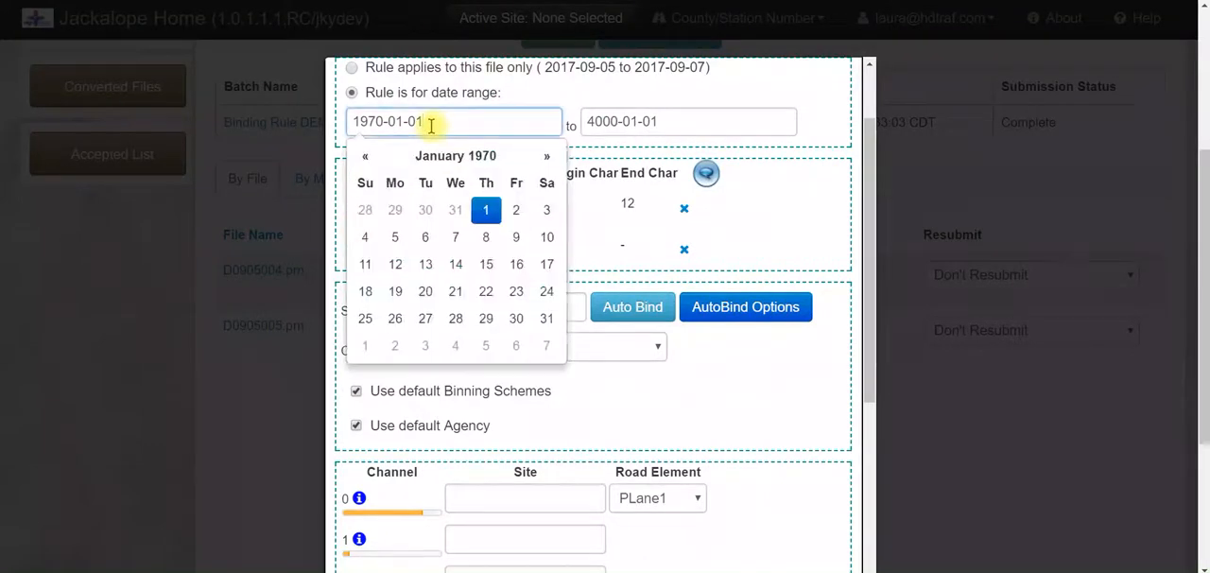
pyautogui.click(385, 121)
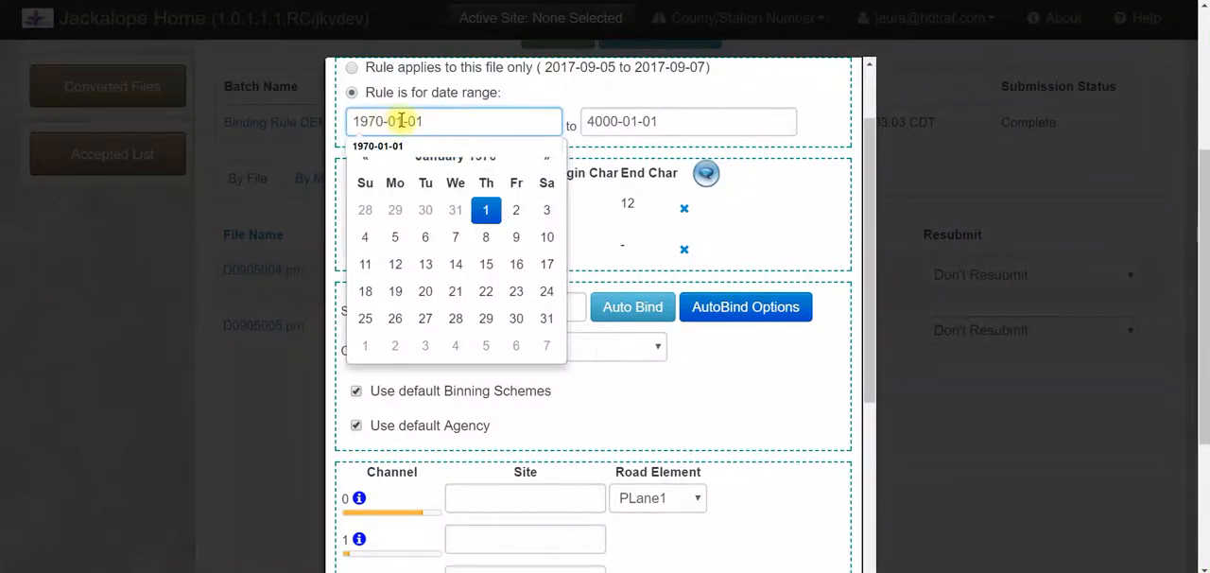
pyautogui.press('BackSpace')
pyautogui.press('BackSpace')
pyautogui.write('25')
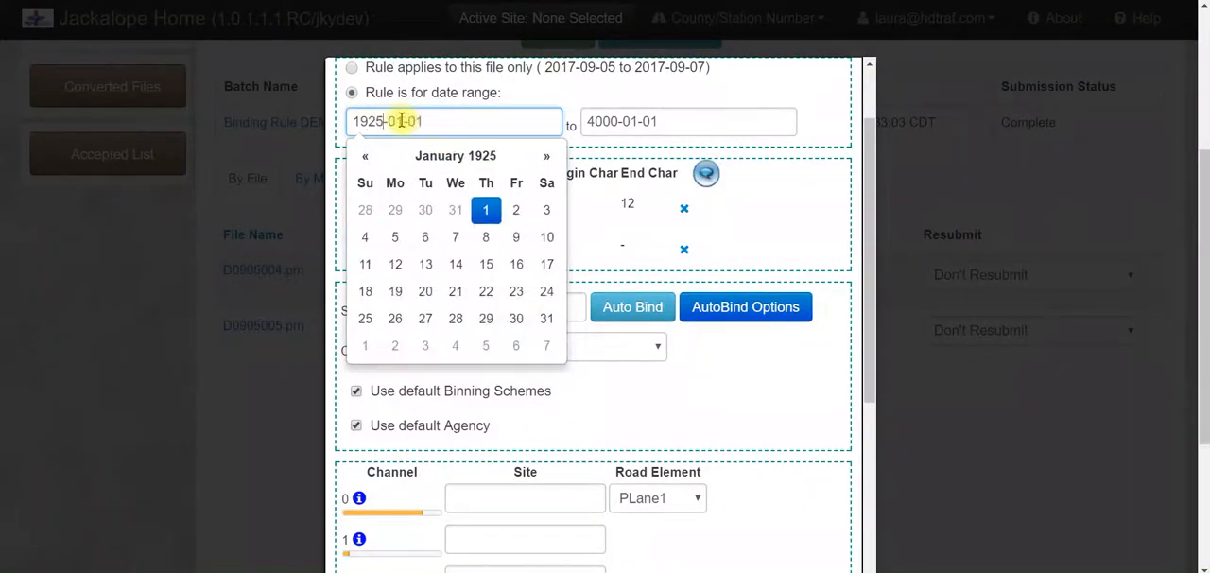
# Apply the rule to this file only and assign site 018B12 to channel 0 with road element Road
pyautogui.click(534, 72)
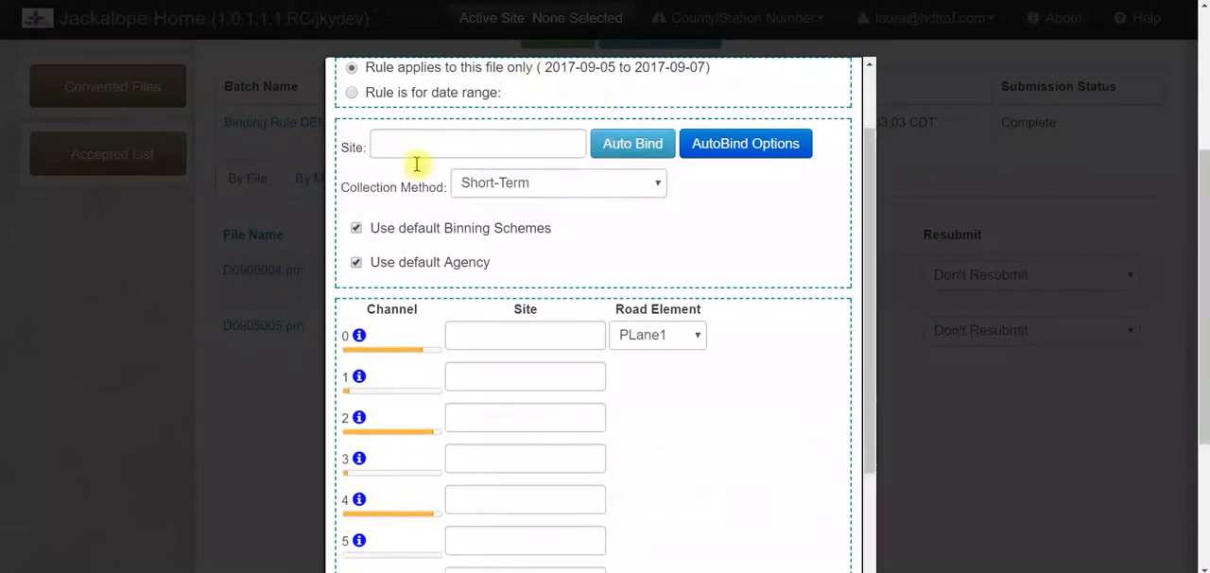
pyautogui.click(536, 336)
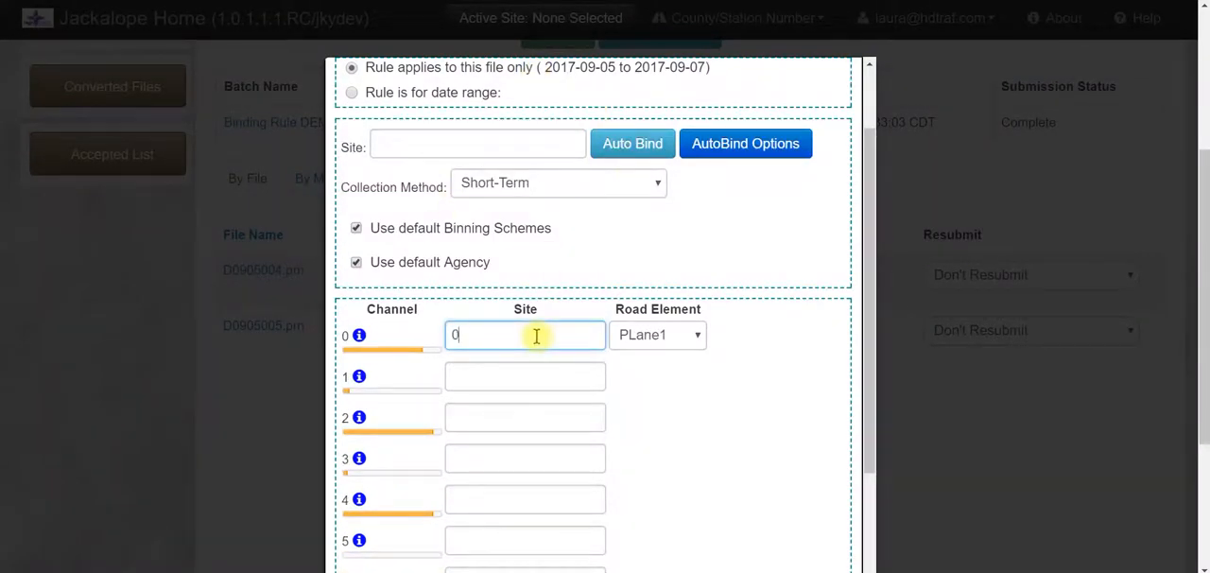
pyautogui.write('018B12')
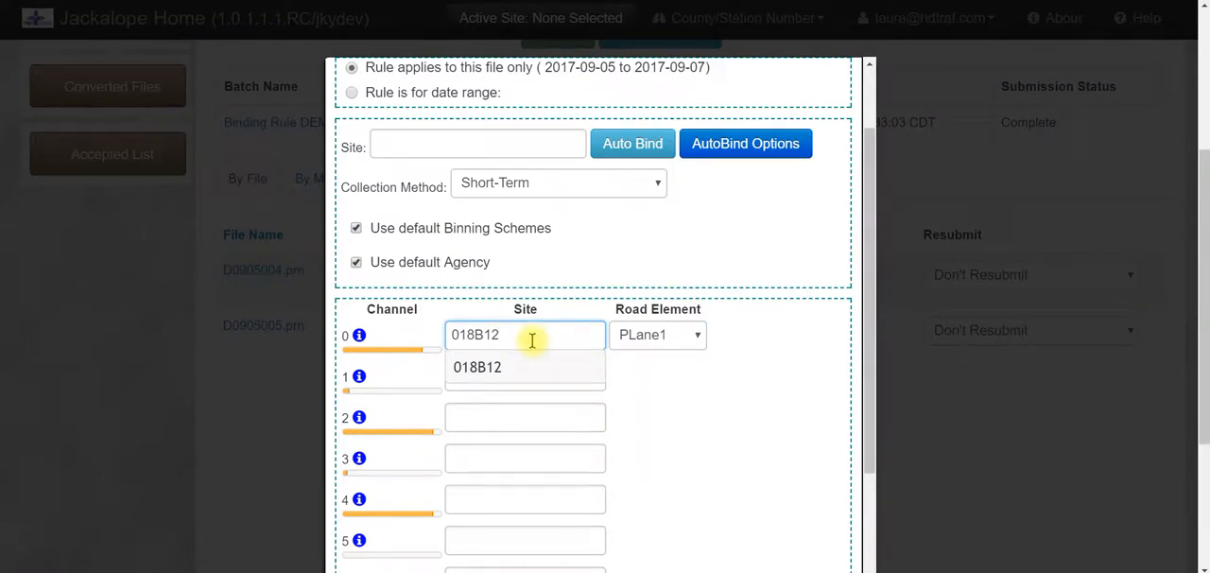
pyautogui.click(492, 376)
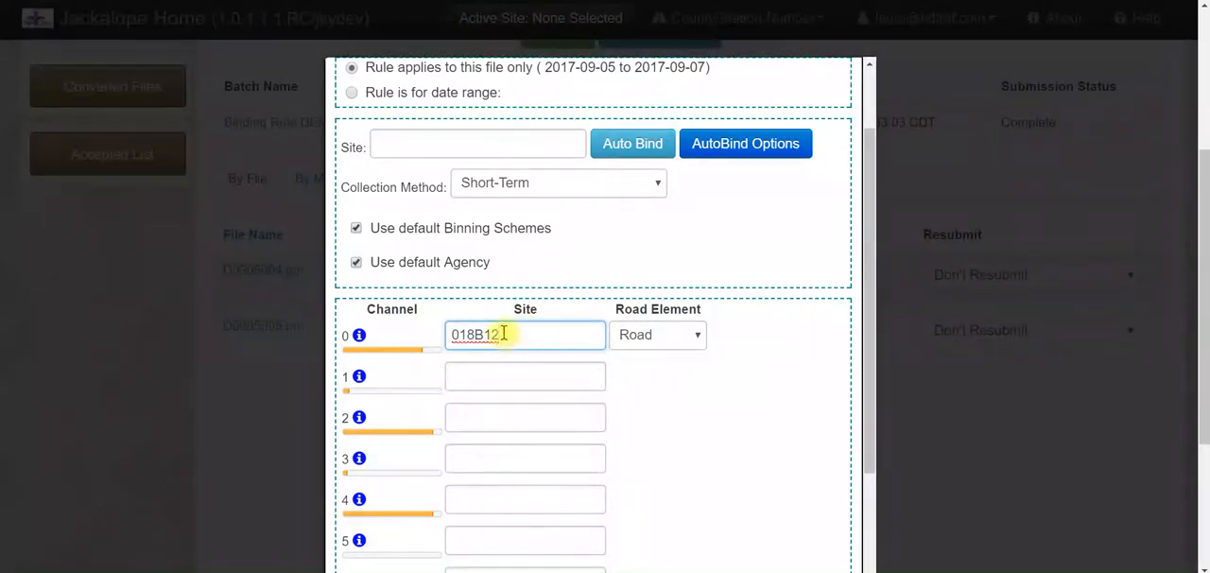
pyautogui.click(682, 338)
pyautogui.click(684, 342)
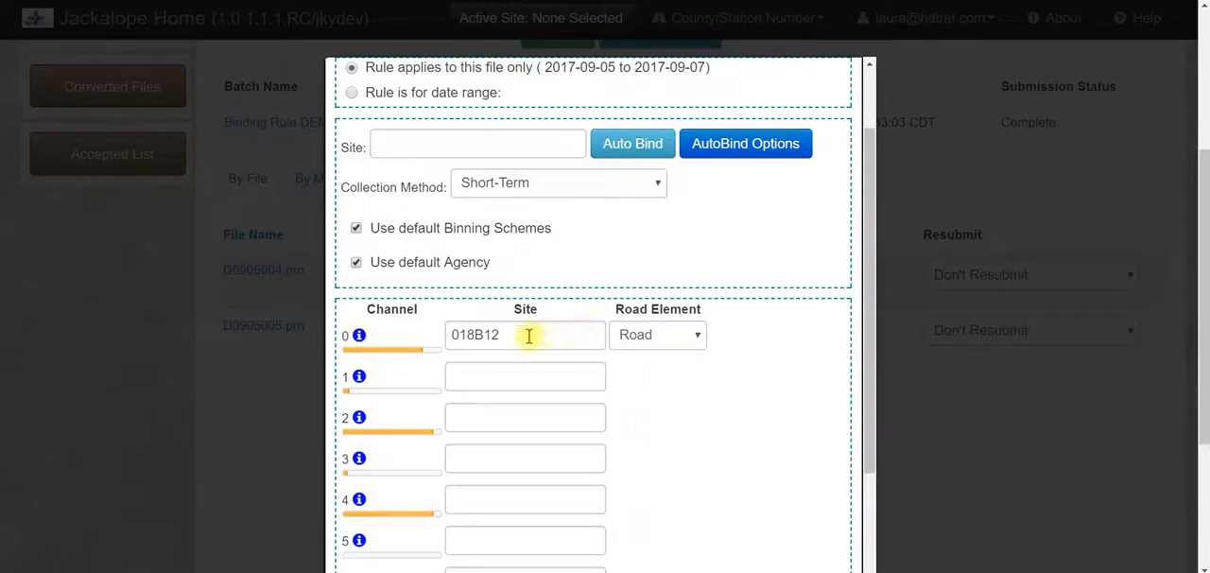
pyautogui.click(643, 338)
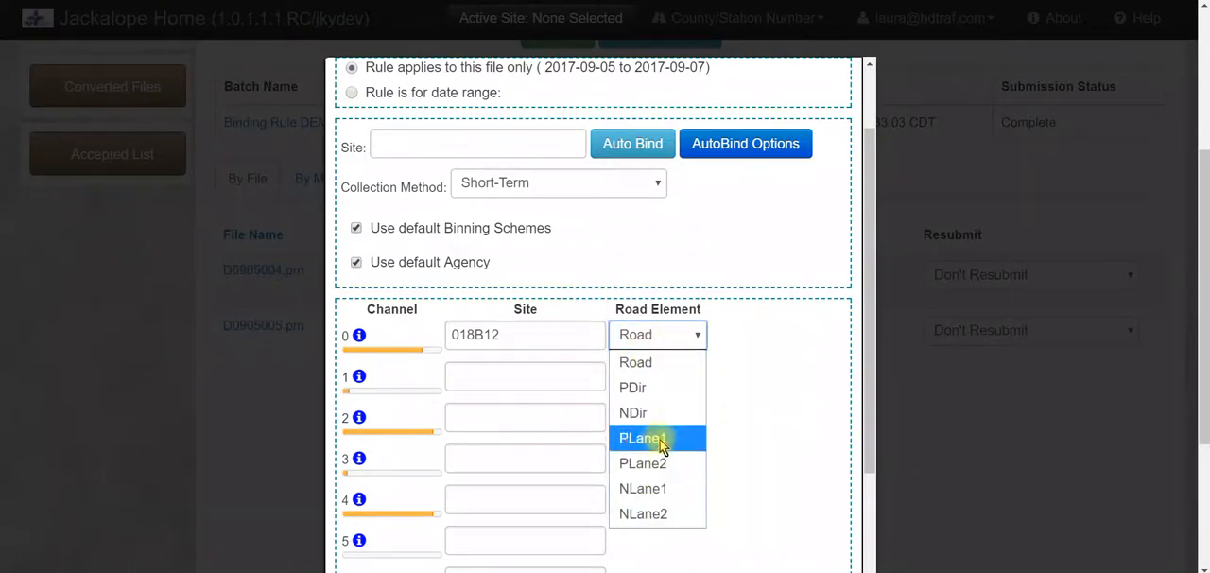
pyautogui.click(790, 416)
# Switch the binding rule to apply to a date range
pyautogui.scroll(3, 790, 416)
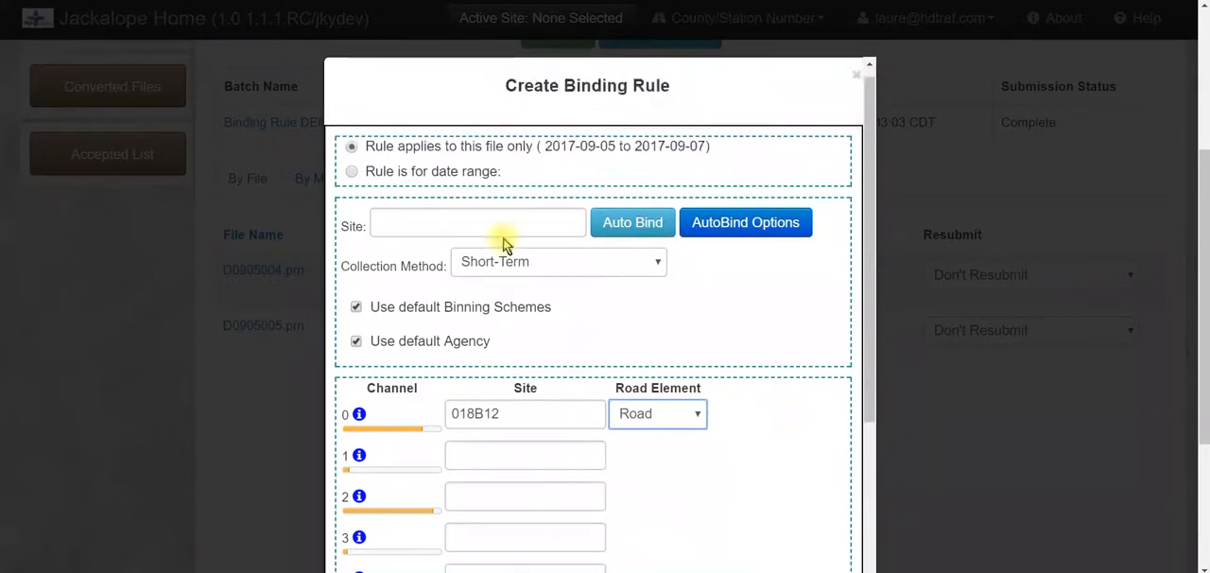
pyautogui.click(352, 171)
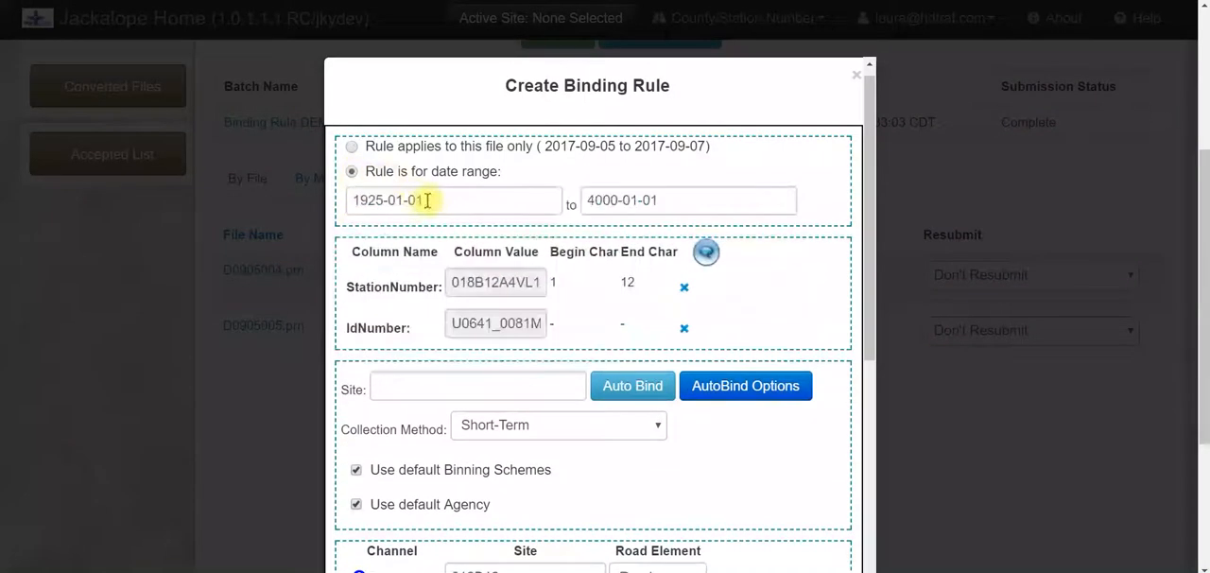
pyautogui.click(437, 197)
pyautogui.click(792, 179)
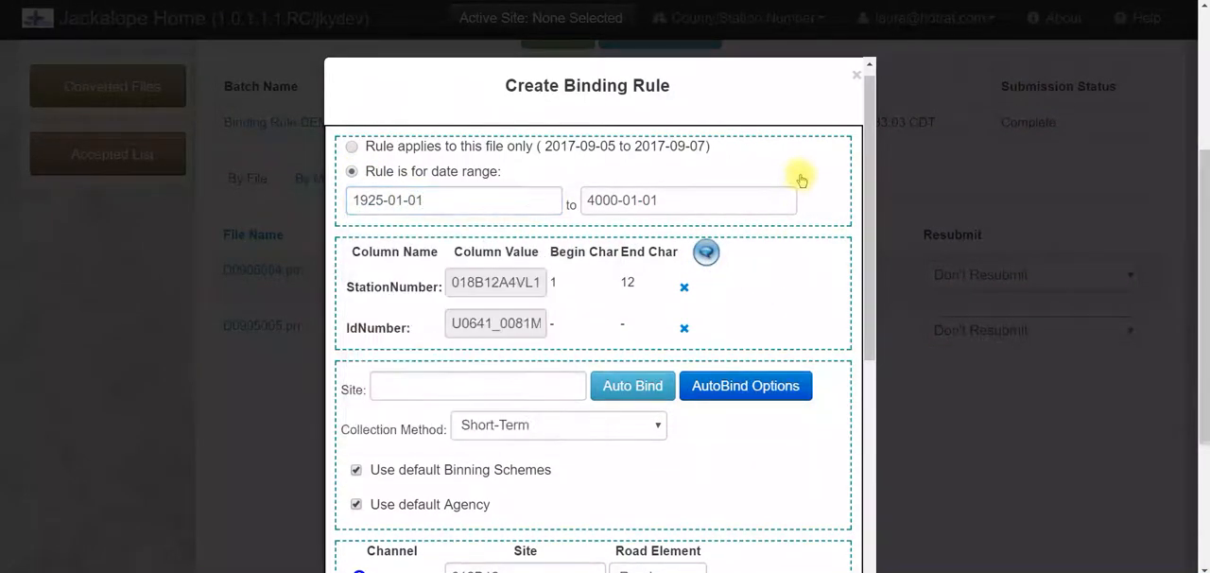
pyautogui.scroll(-3, 797, 176)
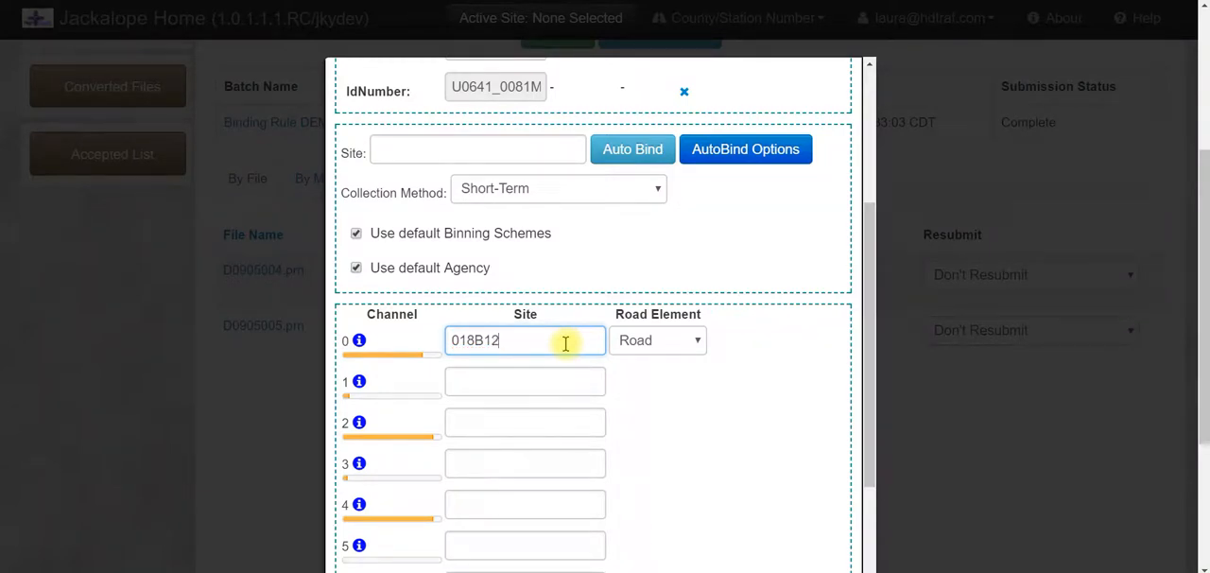
pyautogui.click(627, 403)
pyautogui.click(657, 350)
pyautogui.click(653, 346)
pyautogui.scroll(2, 726, 330)
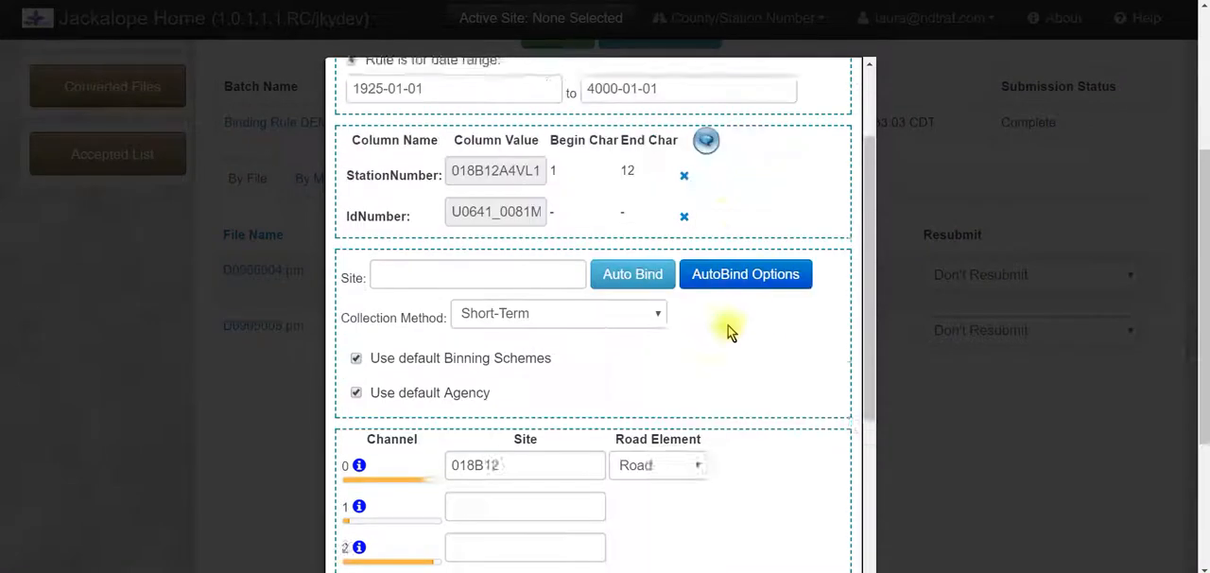
pyautogui.scroll(2, 727, 325)
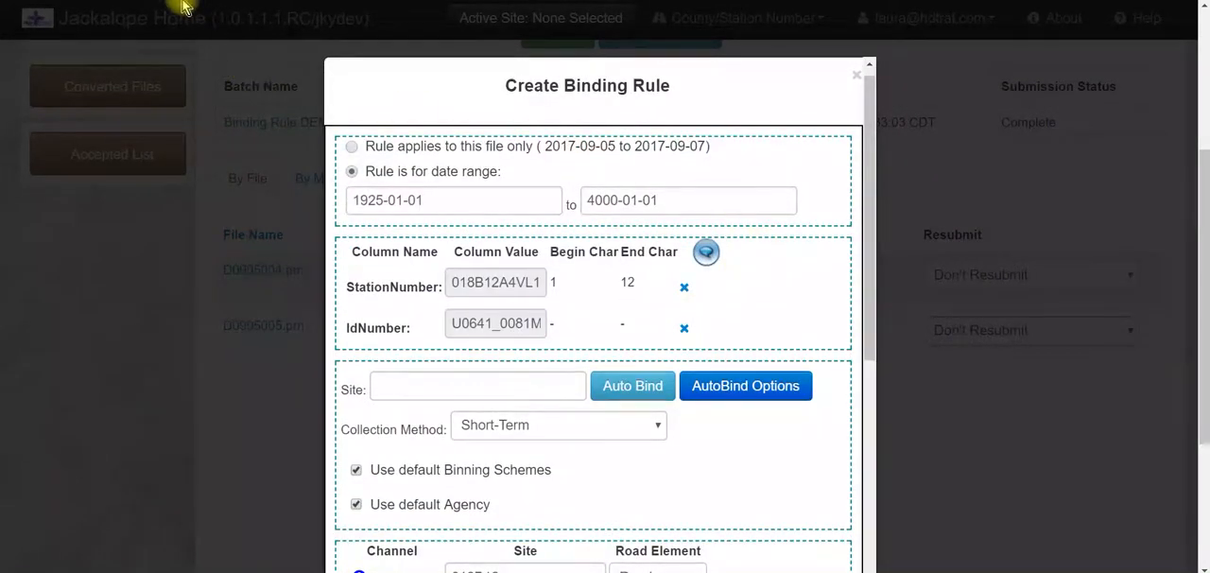
# Enter 018B12 as the site for channel 1
pyautogui.scroll(-4, 762, 217)
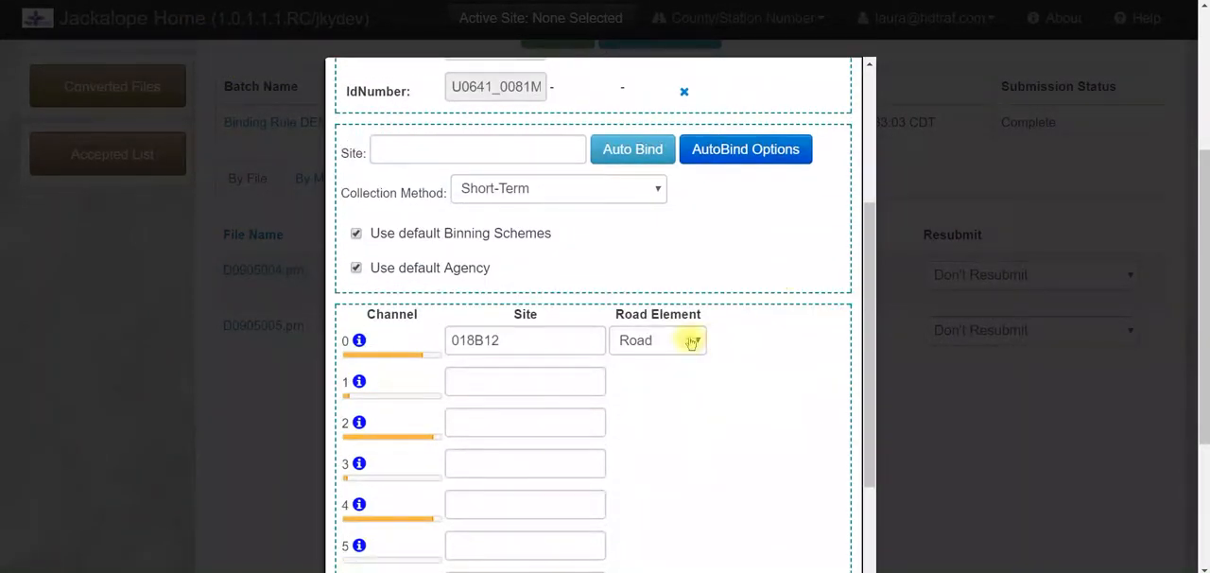
pyautogui.click(515, 380)
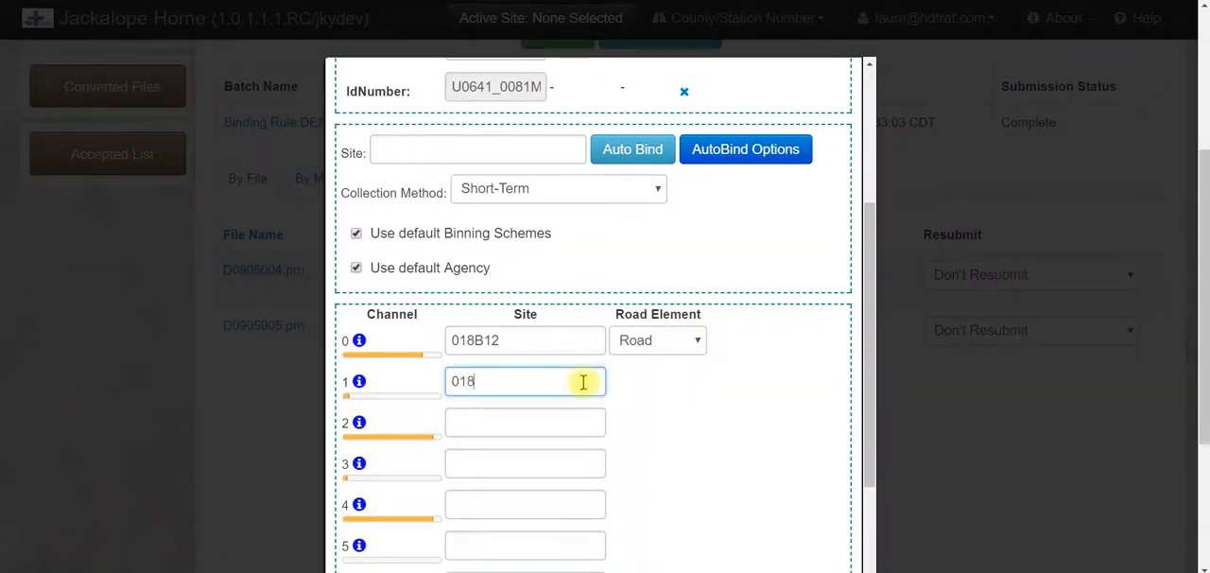
pyautogui.click(569, 418)
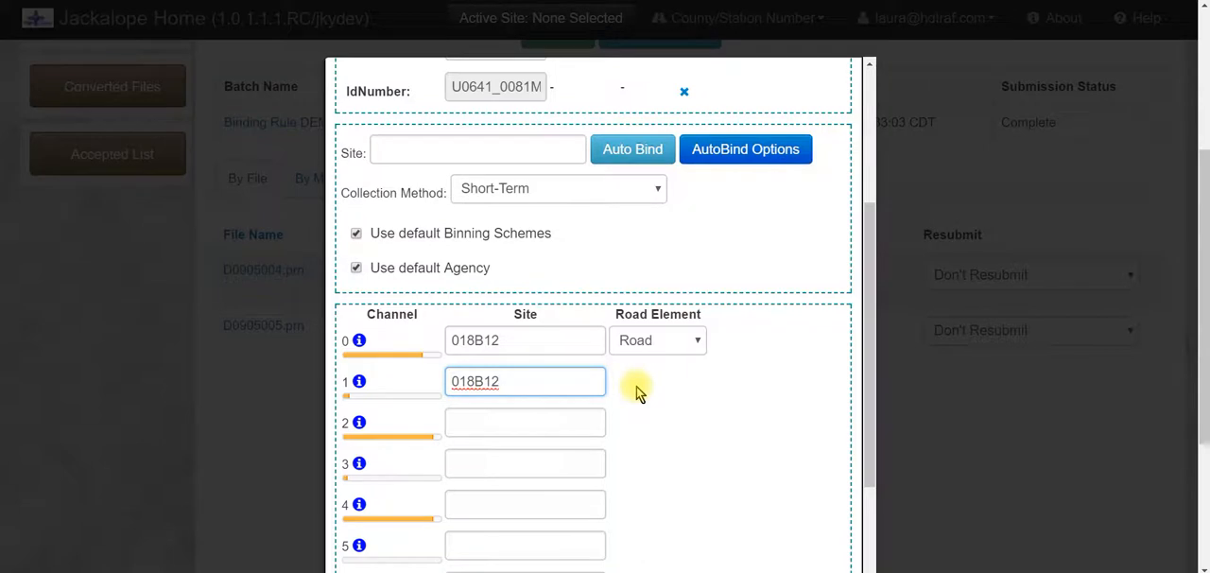
# Set the start date of the rule's date range to 1960-01-01
pyautogui.scroll(2, 645, 397)
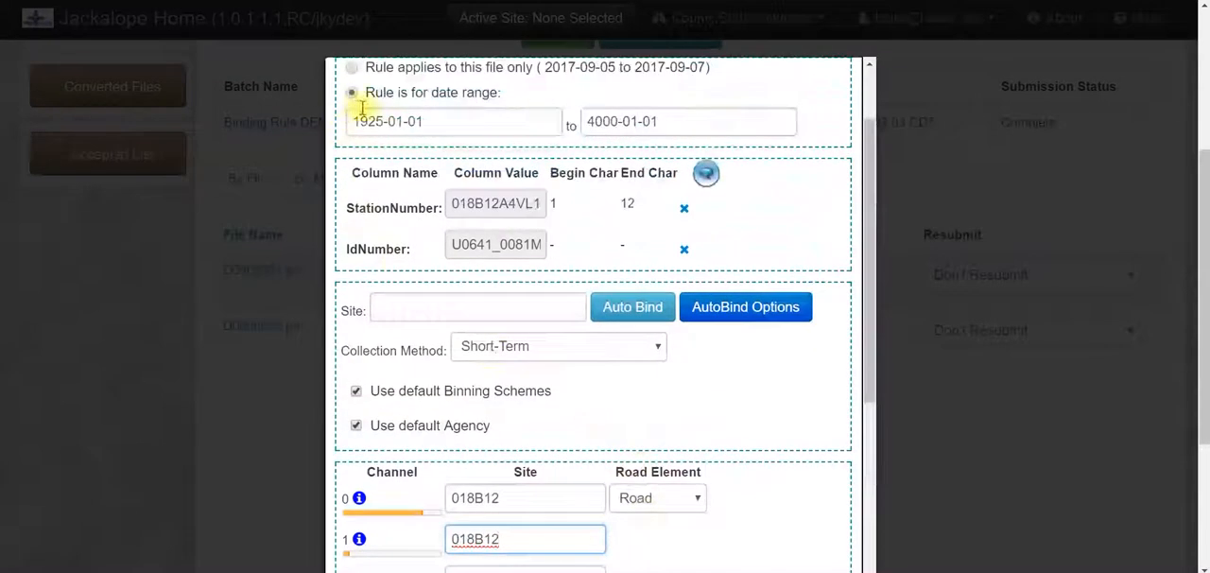
pyautogui.click(391, 122)
pyautogui.press('BackSpace')
pyautogui.press('BackSpace')
pyautogui.press('BackSpace')
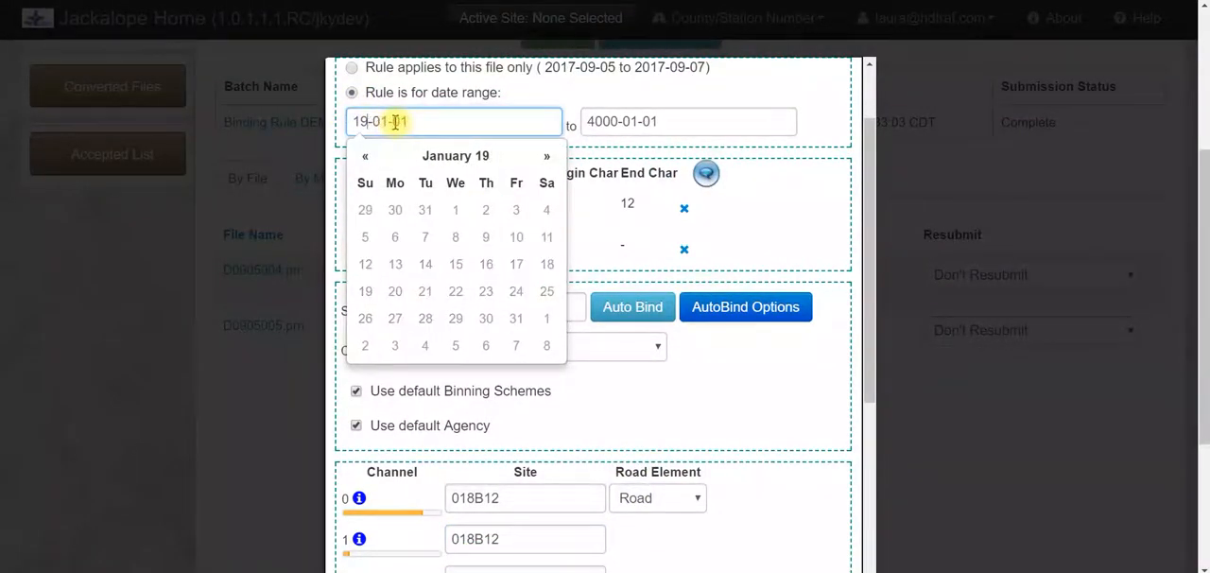
pyautogui.write('960')
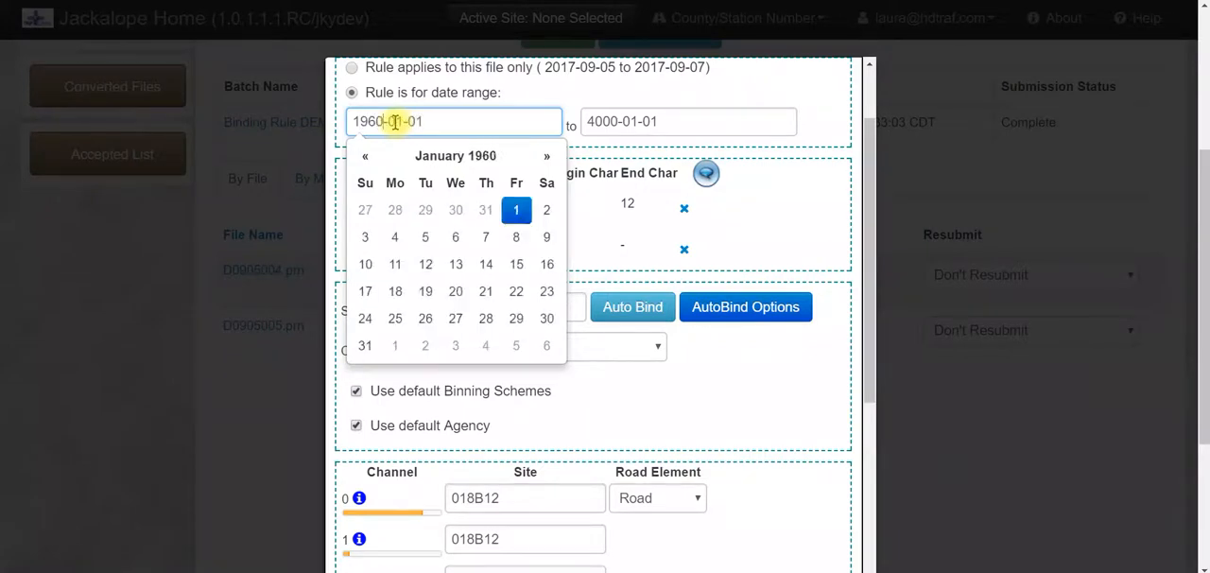
pyautogui.click(623, 104)
# Confirm site 018B12 for channel 1 and set its road element to PLane2
pyautogui.scroll(-4, 681, 132)
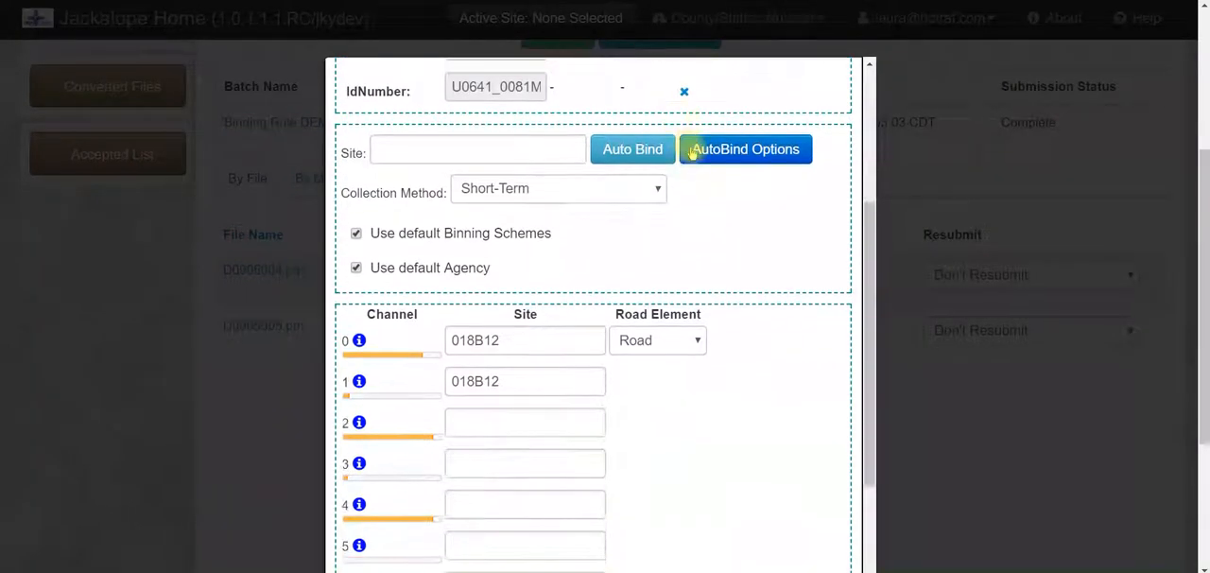
pyautogui.click(529, 220)
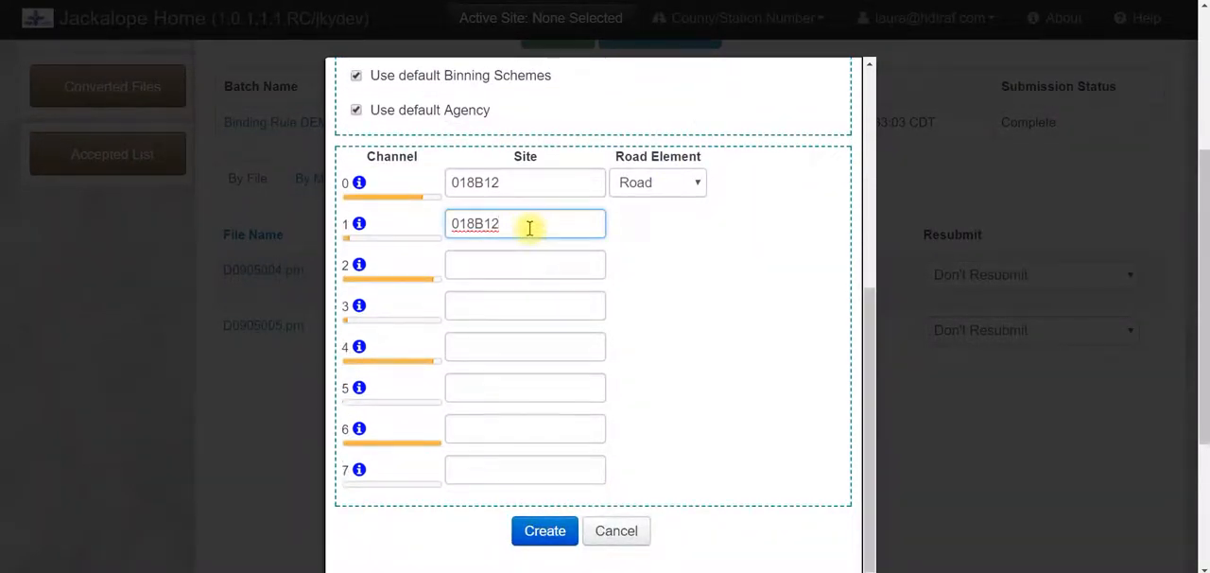
pyautogui.click(661, 227)
pyautogui.click(661, 227)
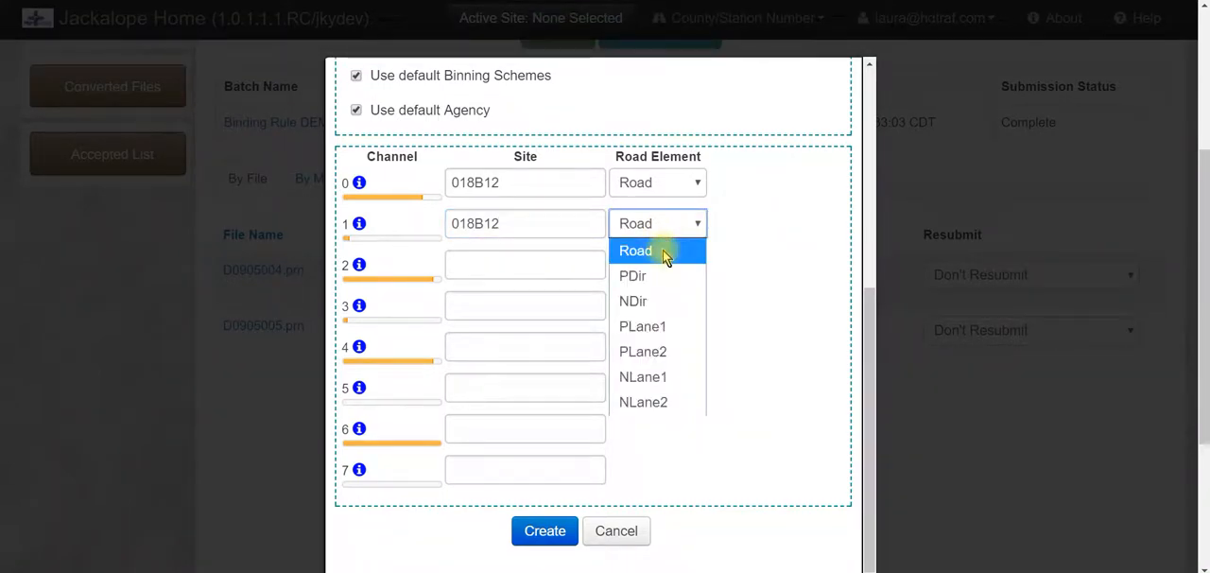
pyautogui.click(671, 351)
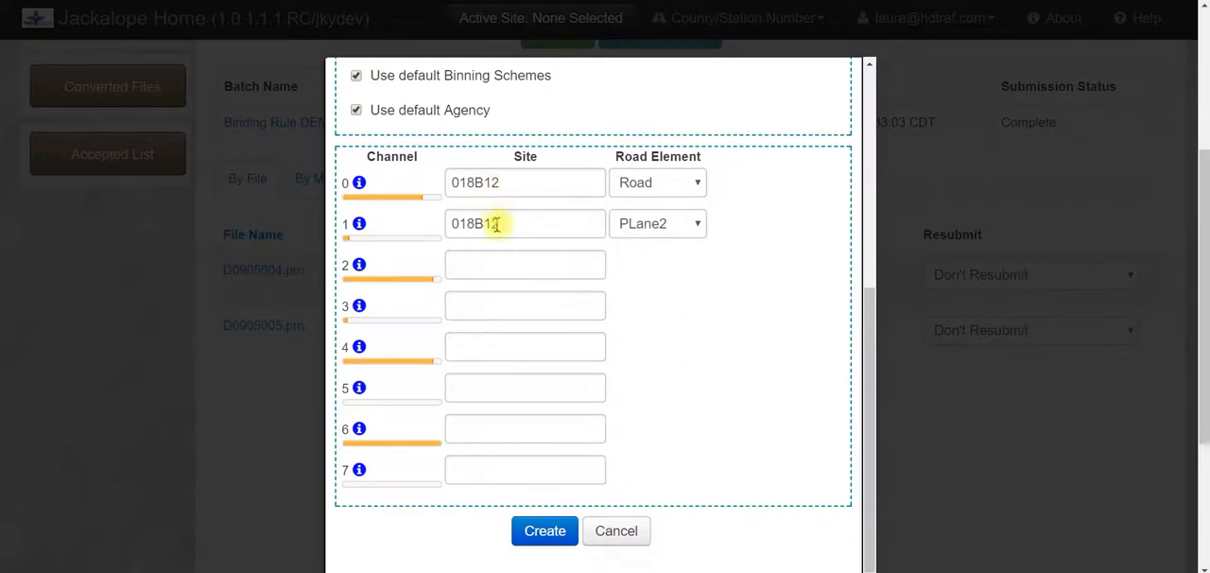
# Assign site 018001 to channel 2
pyautogui.click(478, 267)
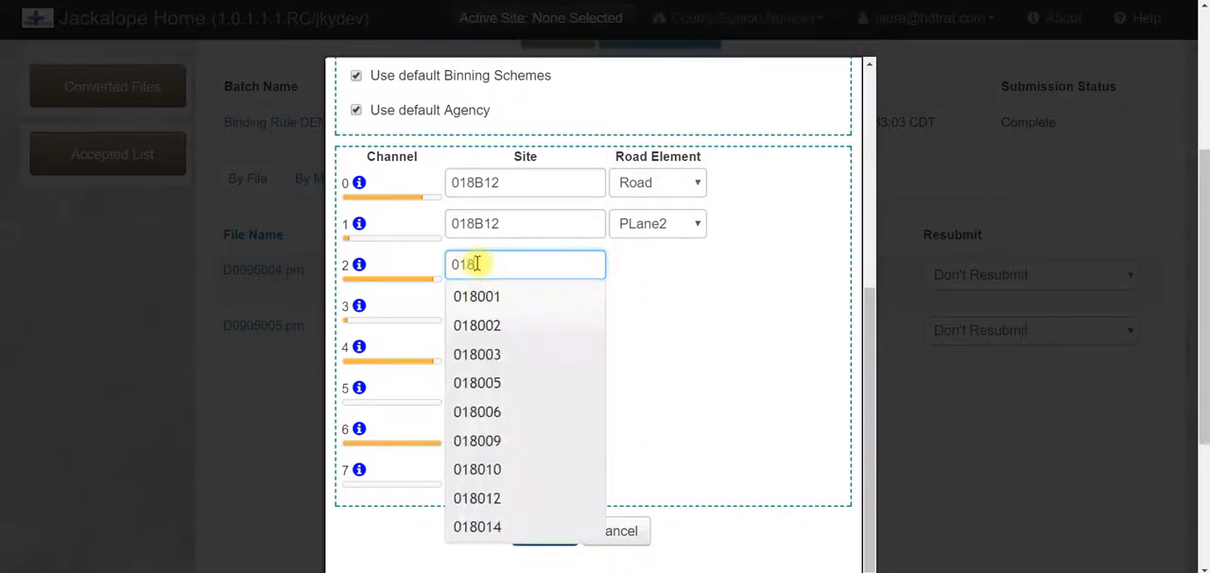
pyautogui.click(484, 296)
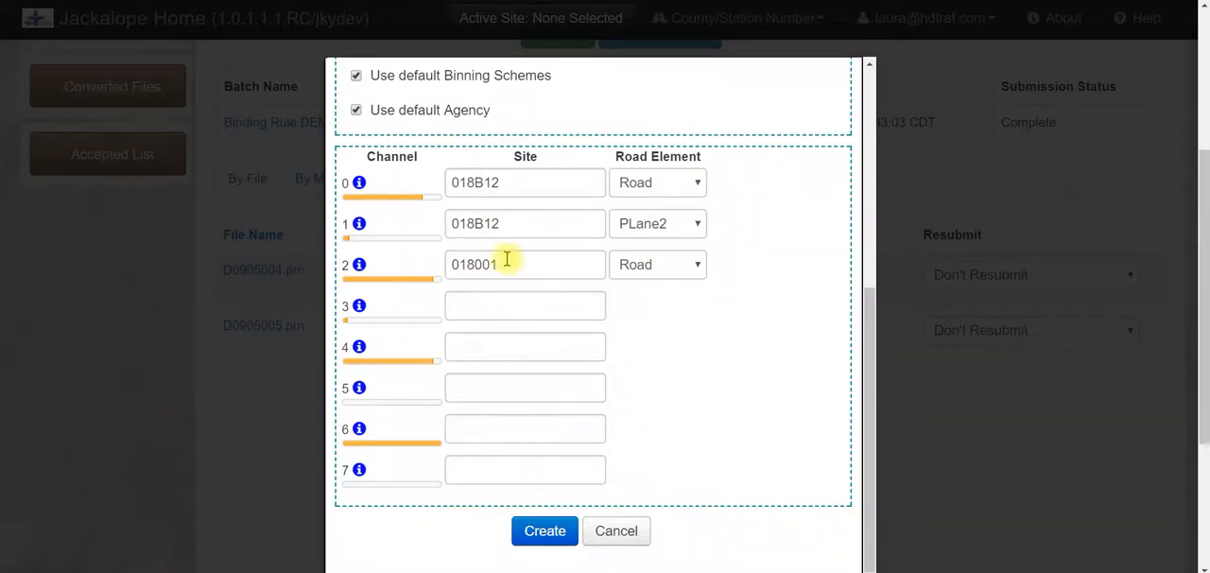
# Set channel 0's road element to PLane1 and bind channels 2 and 3 to site 018B12 as NLane1 and NLane2
pyautogui.click(669, 184)
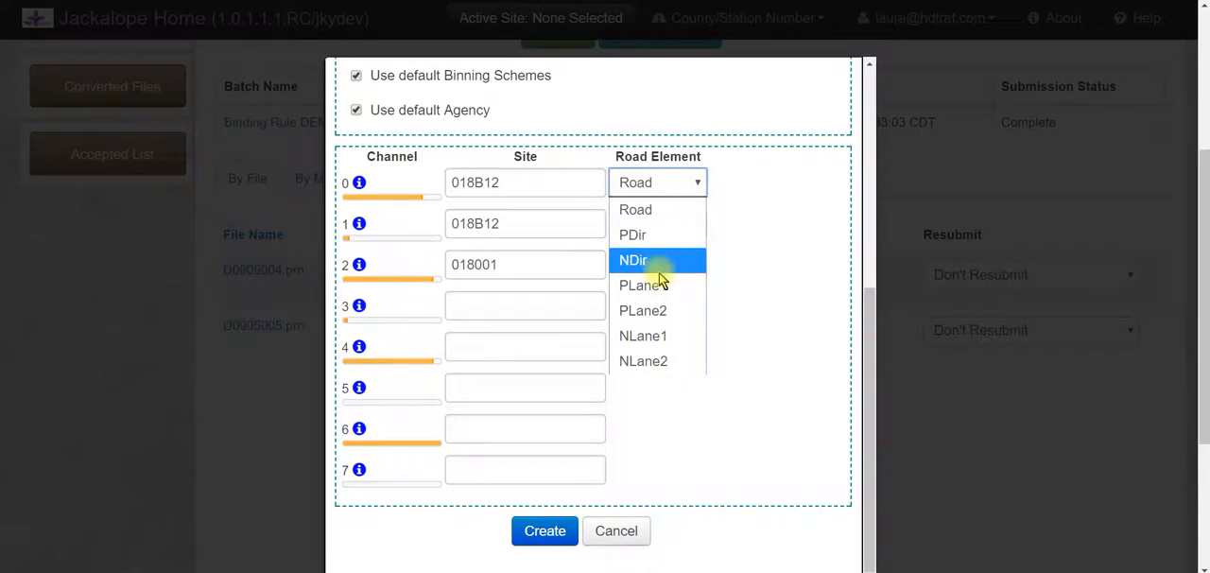
pyautogui.click(660, 286)
pyautogui.moveTo(548, 270); pyautogui.dragTo(424, 249)
pyautogui.write('018B12')
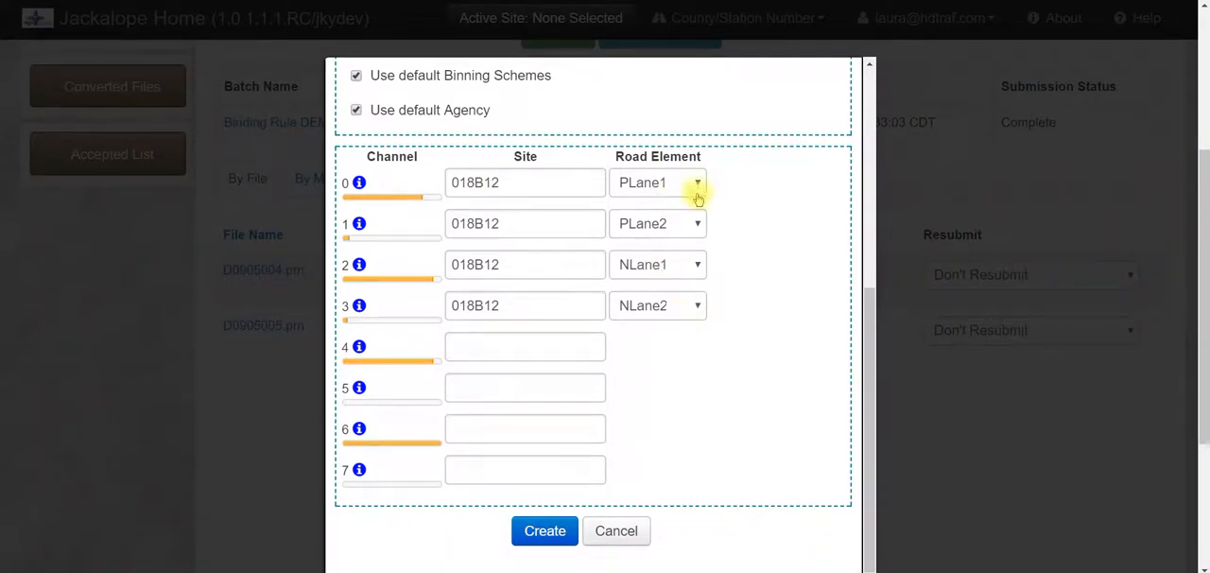
# Create the binding rule with channels 0 to 3 bound to site 018B12
pyautogui.scroll(2, 780, 255)
pyautogui.scroll(-2, 780, 255)
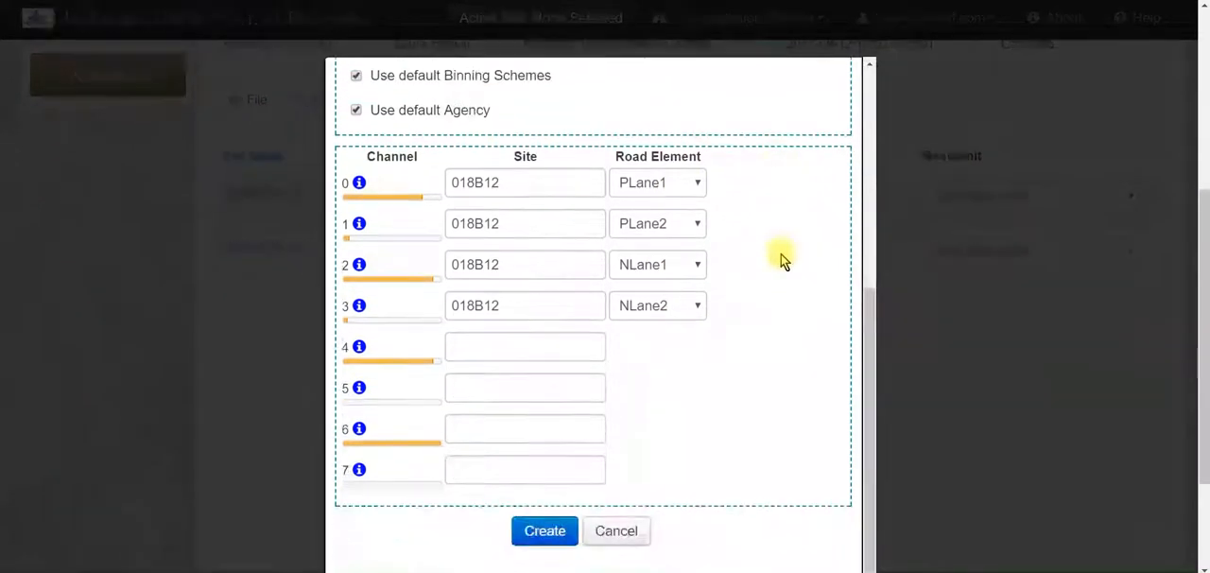
pyautogui.click(557, 531)
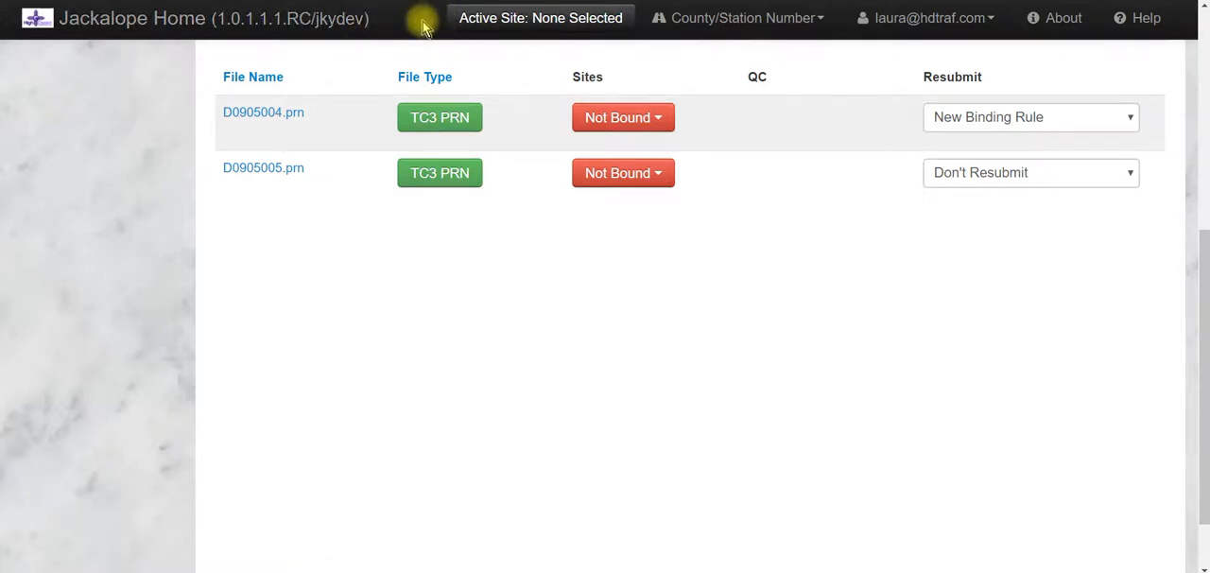
# Resubmit the Binding Rule DEMO batch with D0905004.prn set to New Binding Rule and confirm the submission
pyautogui.scroll(2, 764, 294)
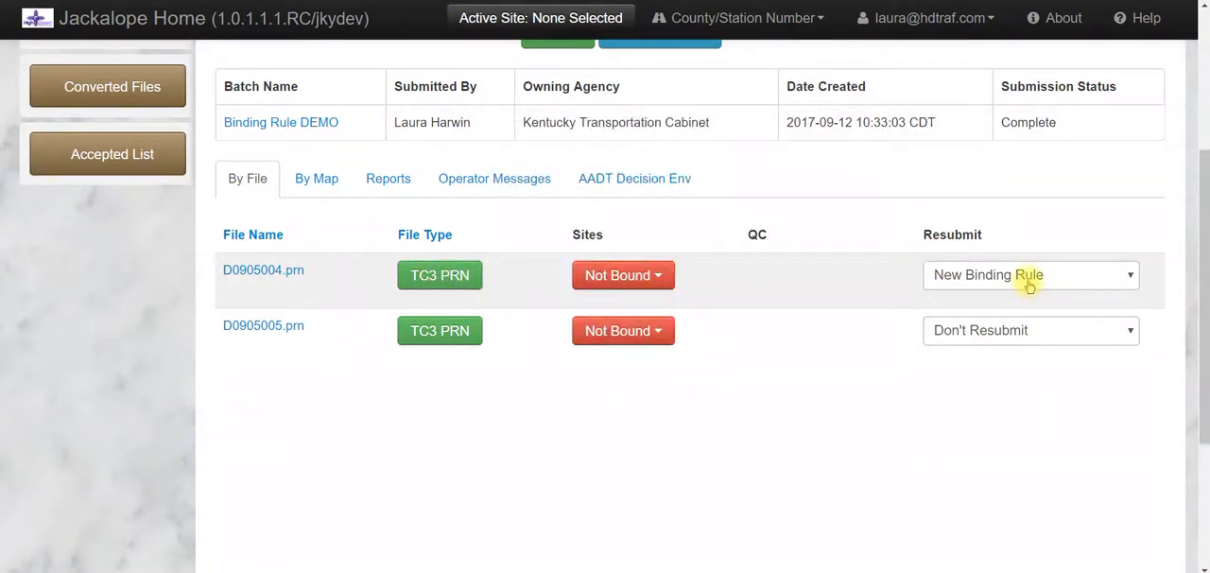
pyautogui.scroll(2, 810, 264)
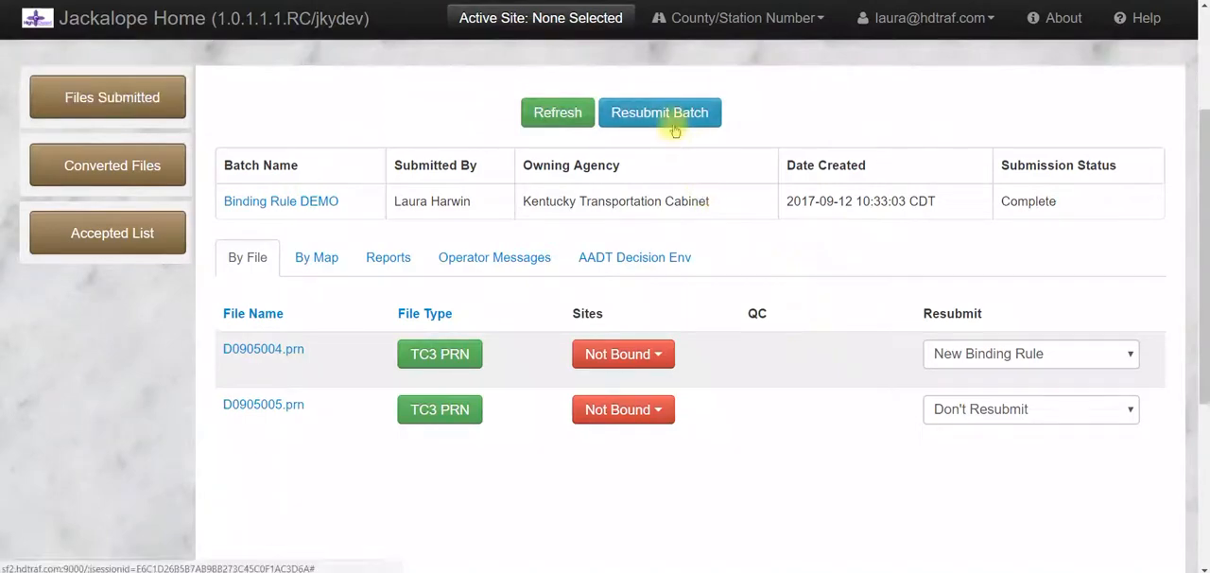
pyautogui.click(627, 121)
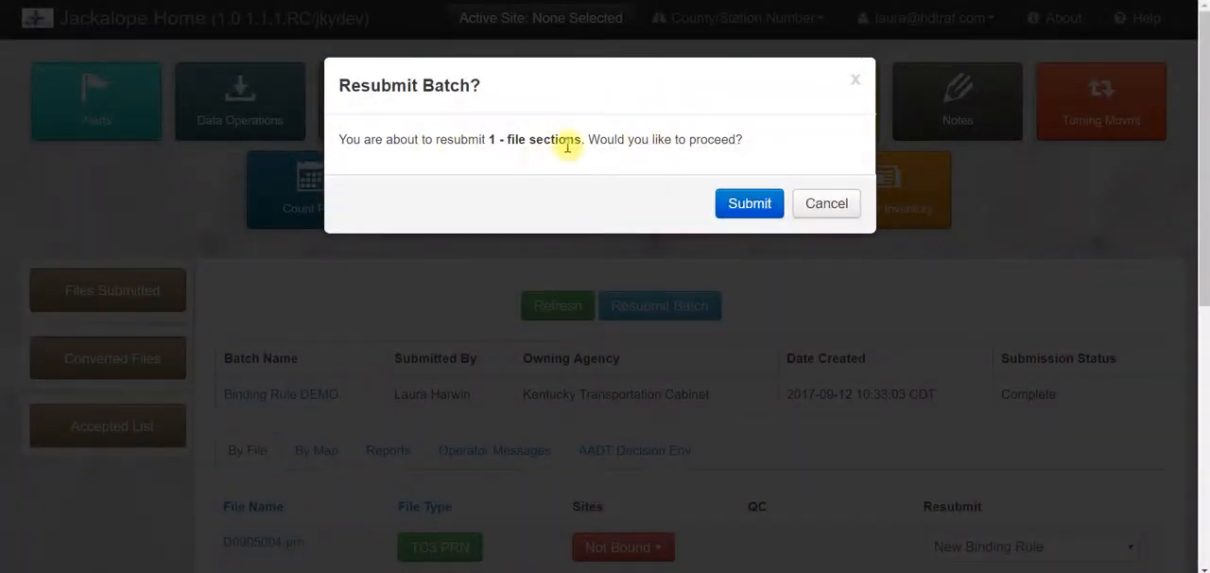
pyautogui.click(749, 204)
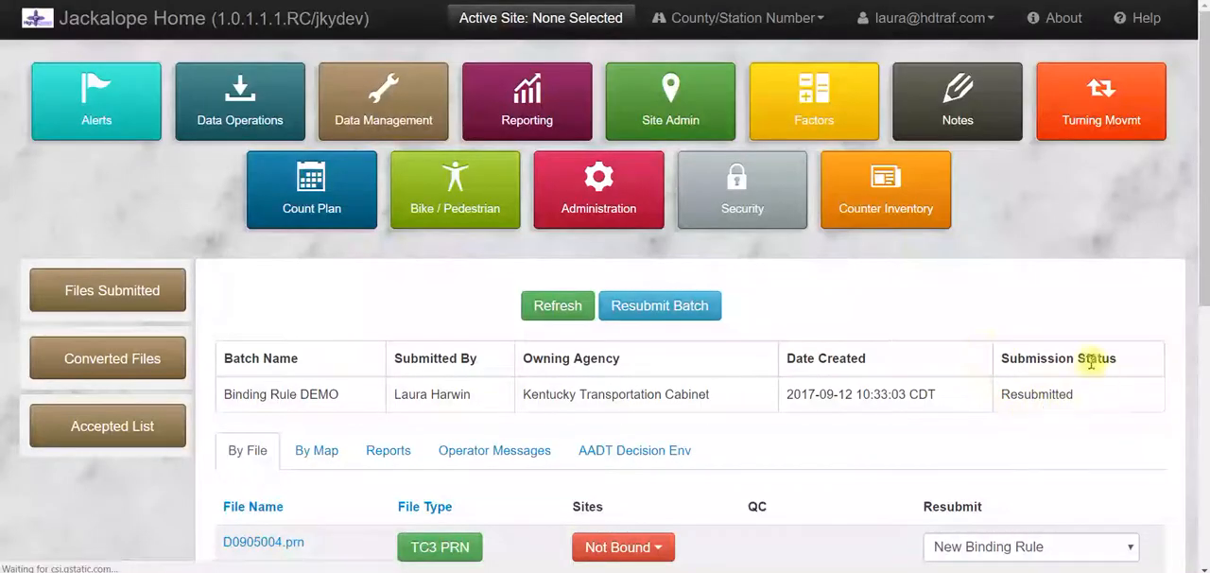
# Refresh the resubmitted batch and check the site binding of D0905004.prn
pyautogui.scroll(-1, 936, 284)
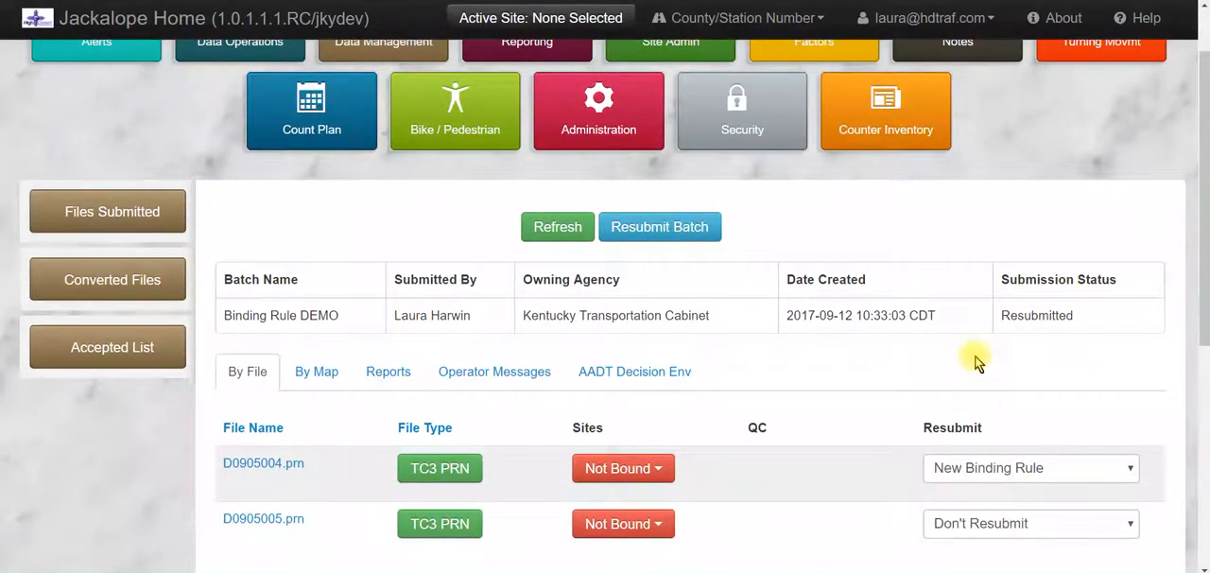
pyautogui.scroll(-1, 980, 357)
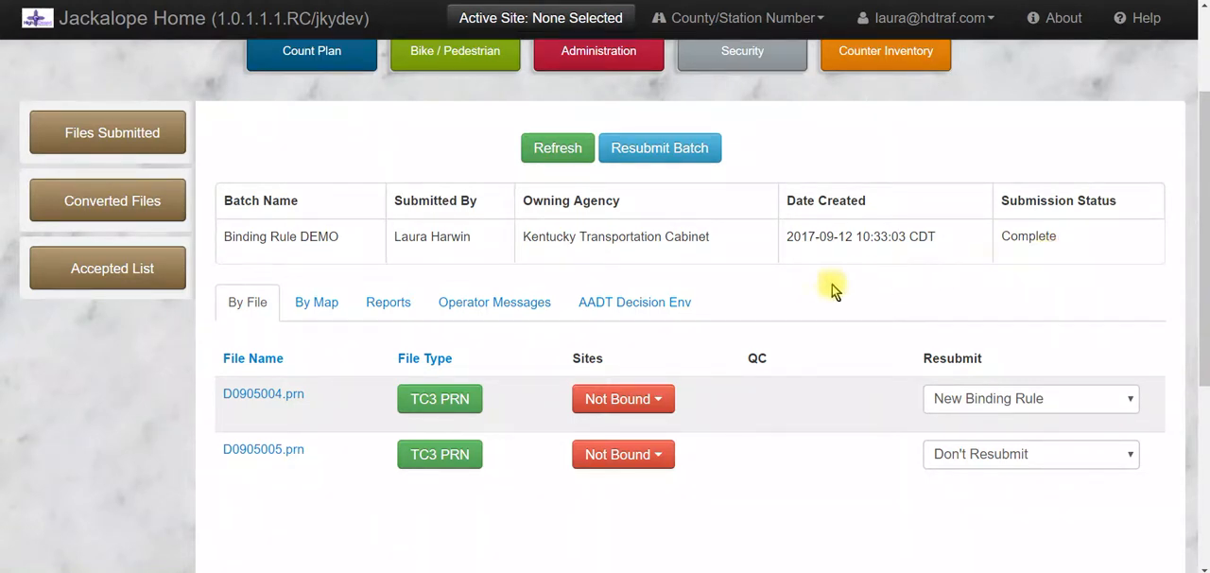
pyautogui.click(557, 151)
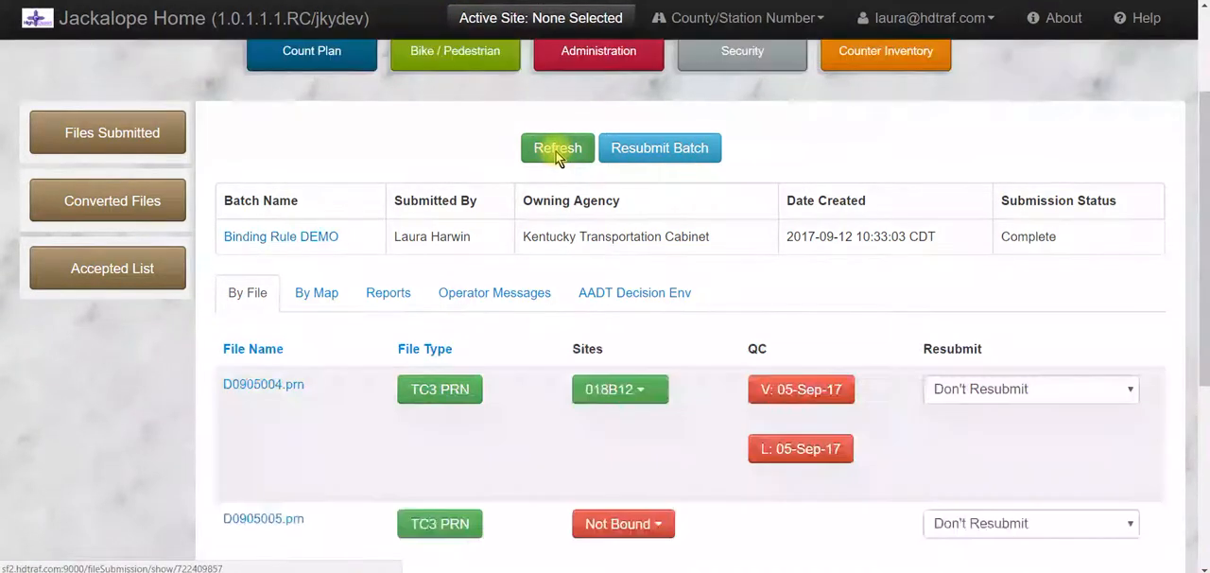
pyautogui.scroll(-2, 452, 170)
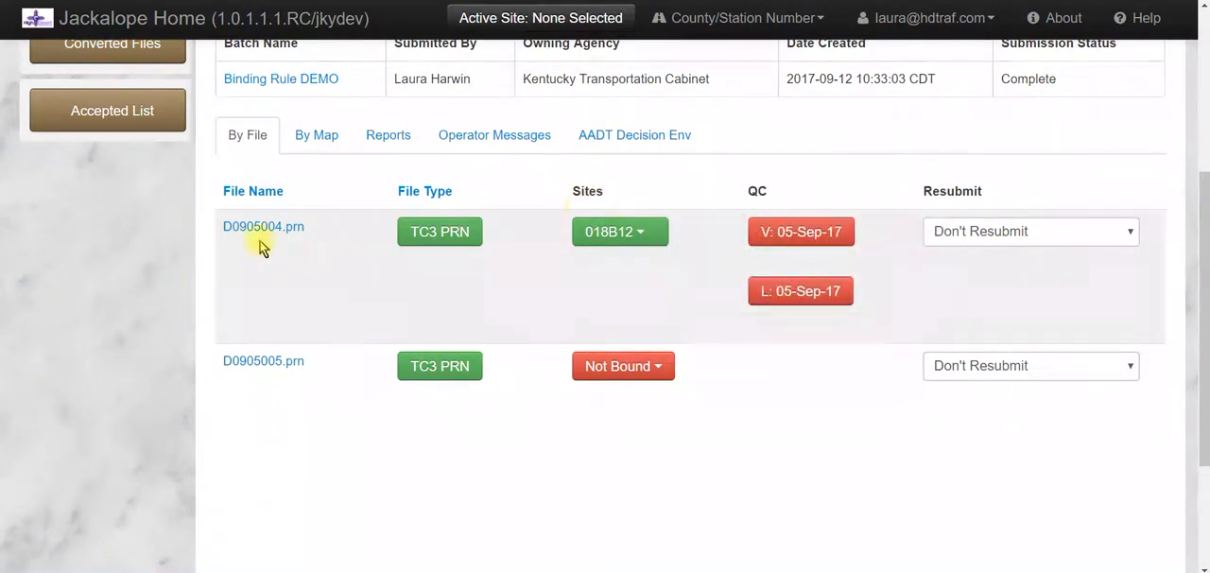
pyautogui.moveTo(593, 248)
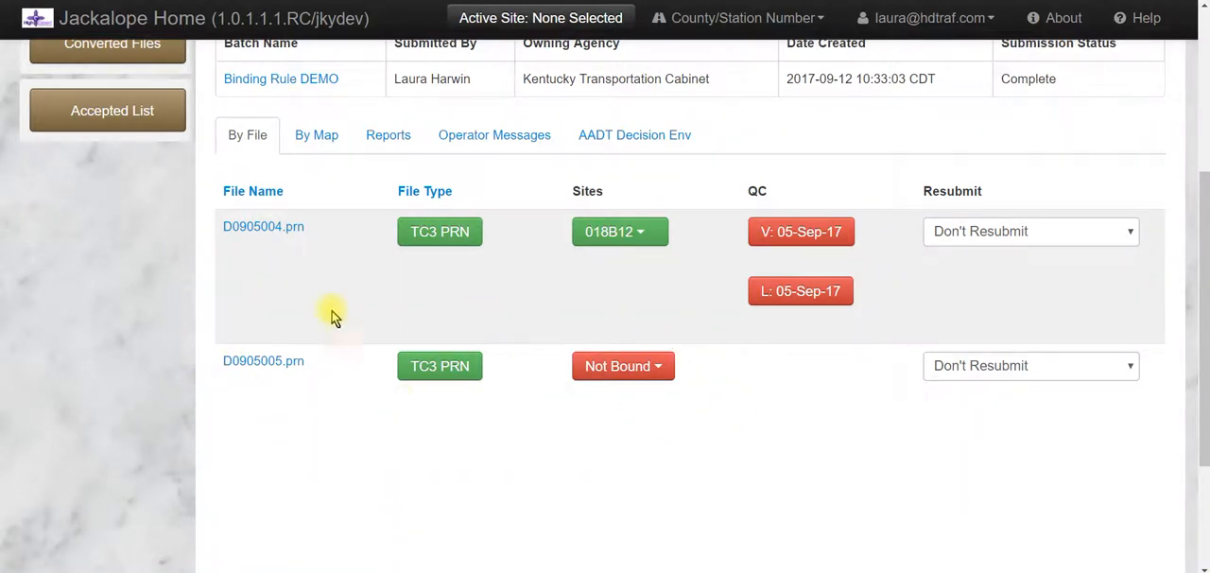
# Set the resubmit option of the unbound file D0905005.prn to Resubmit
pyautogui.click(973, 381)
pyautogui.click(963, 496)
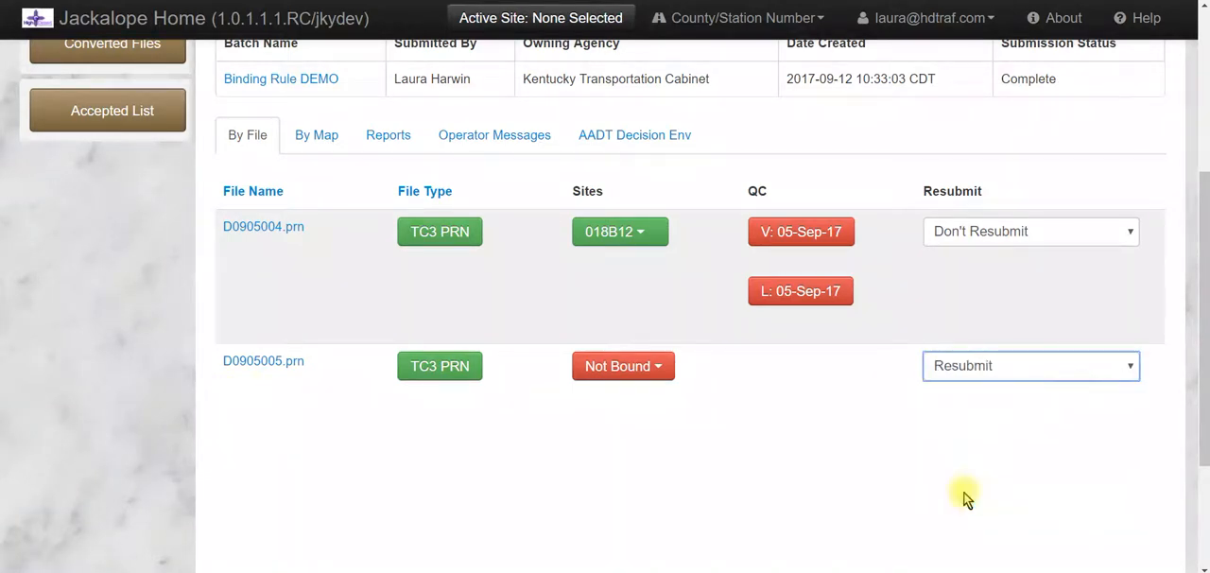
pyautogui.click(973, 242)
pyautogui.click(974, 311)
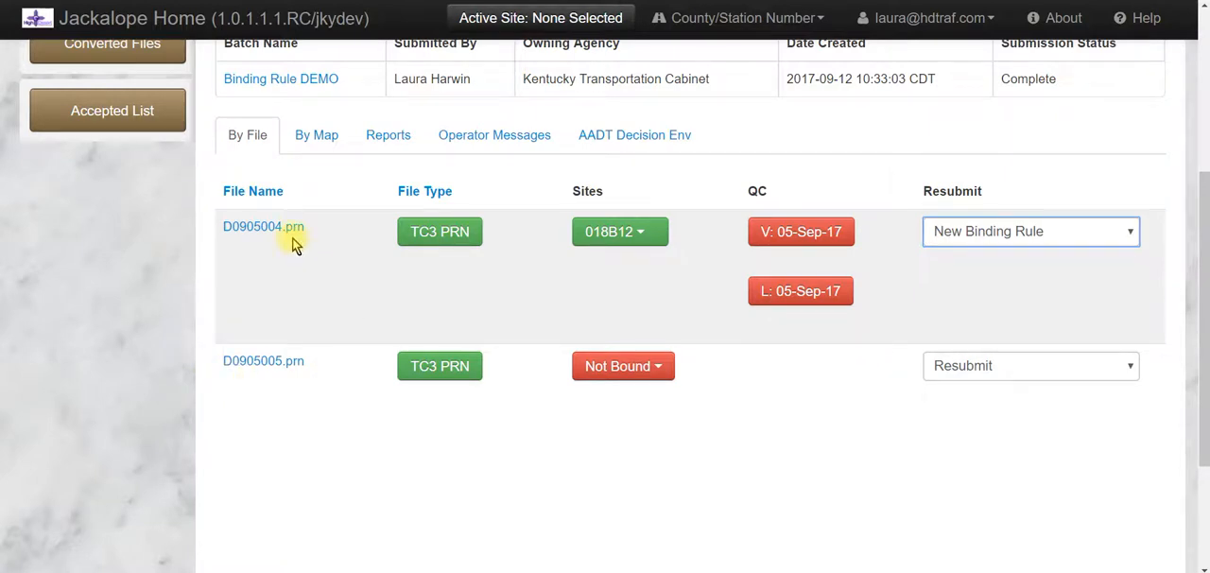
pyautogui.click(1033, 232)
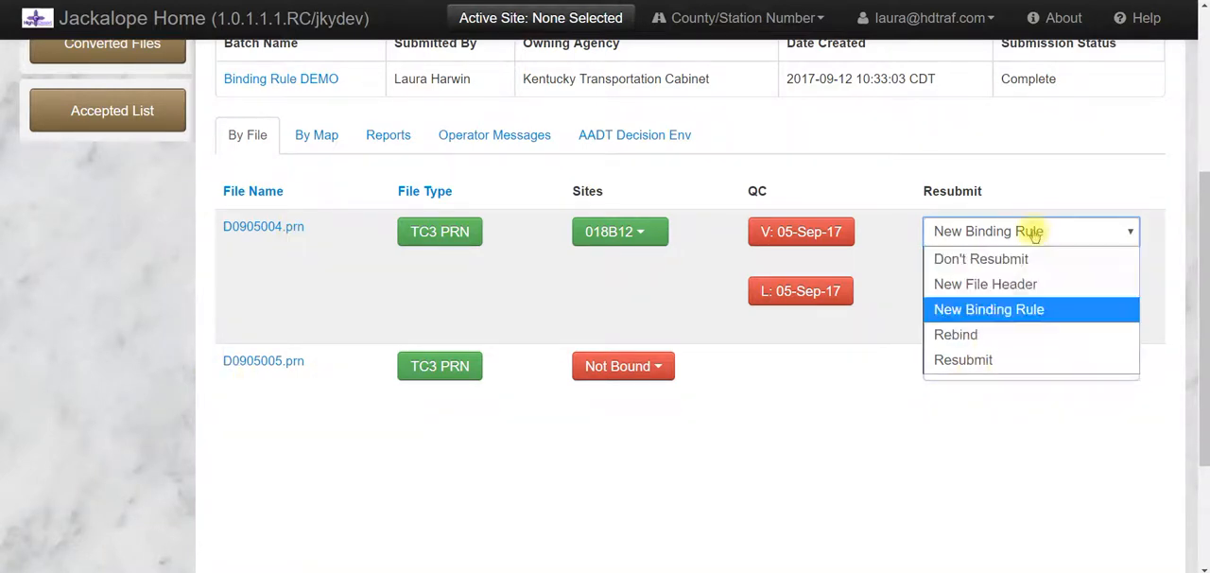
pyautogui.click(950, 259)
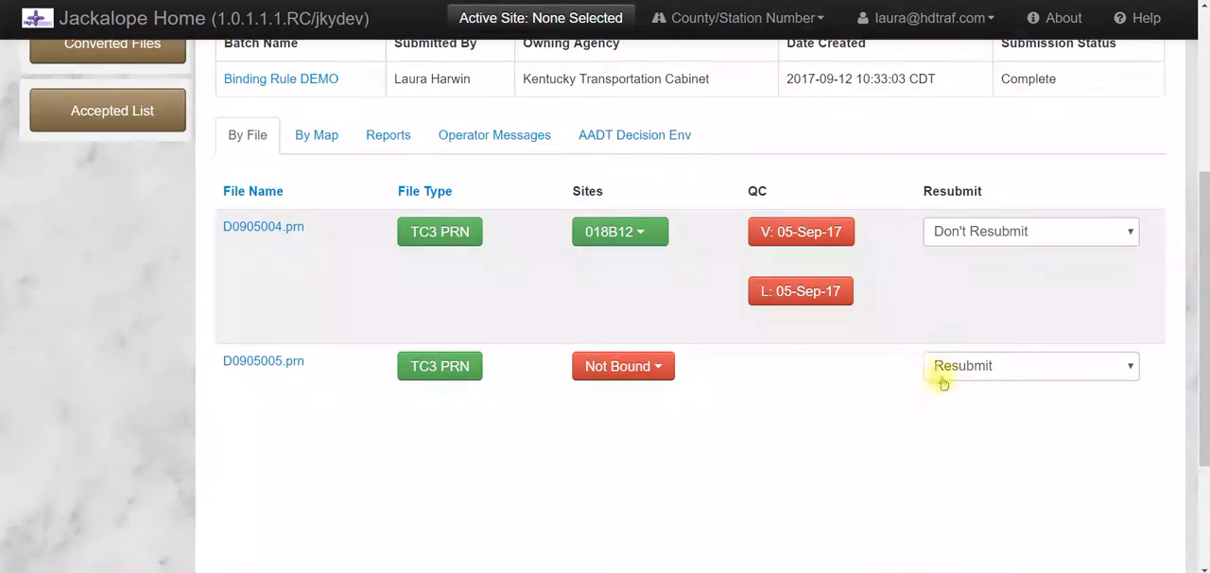
# Resubmit the batch so that D0905005.prn is processed again, and confirm the submission
pyautogui.scroll(3, 878, 261)
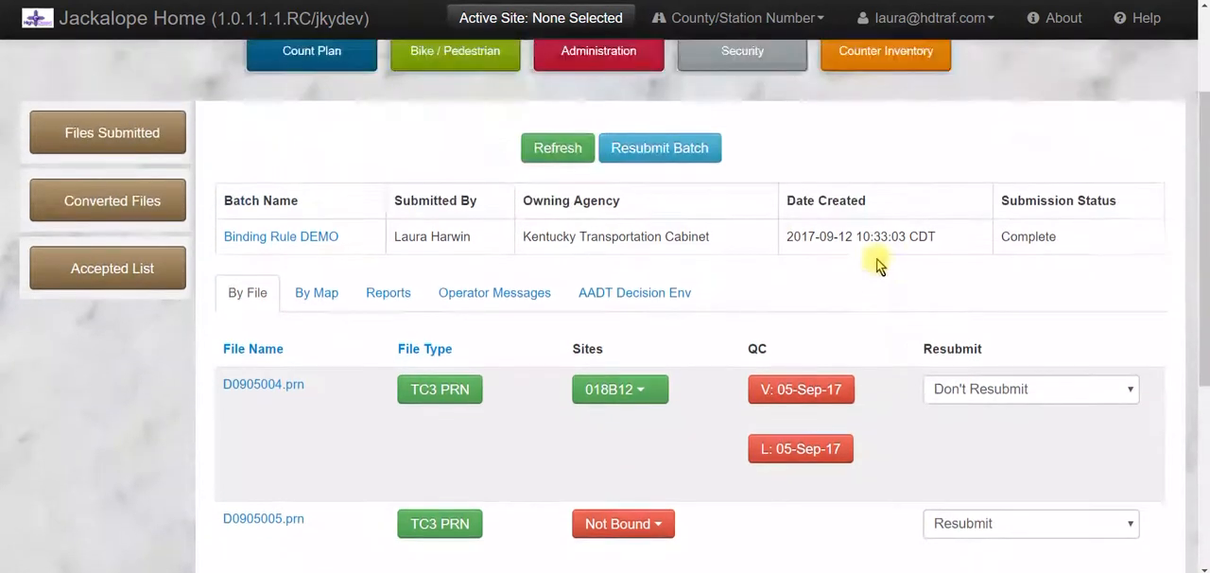
pyautogui.click(671, 153)
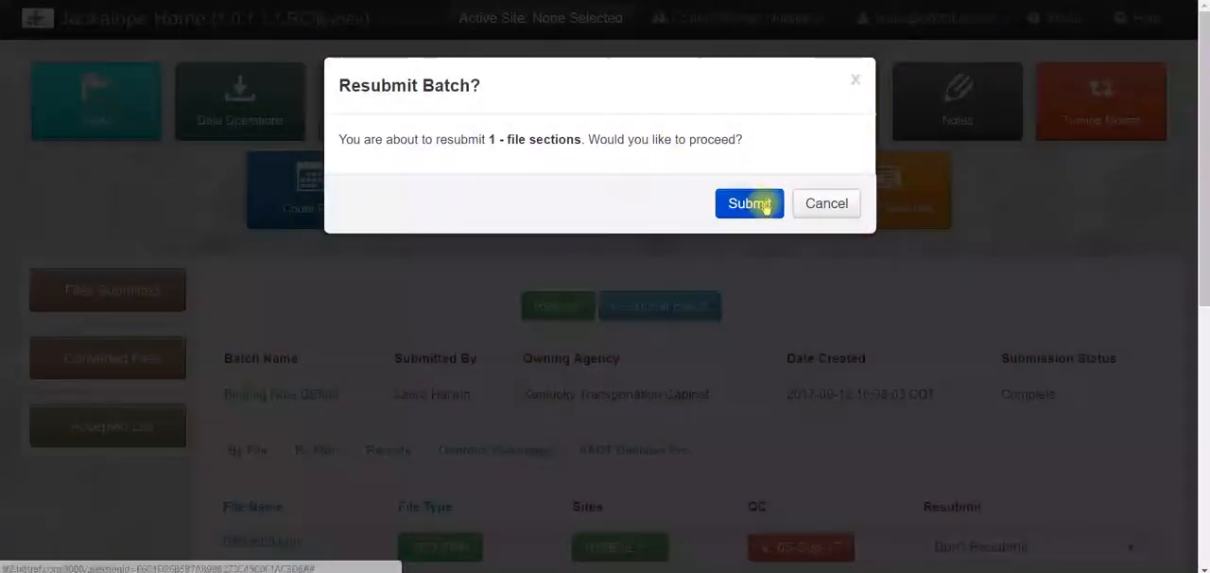
pyautogui.click(765, 204)
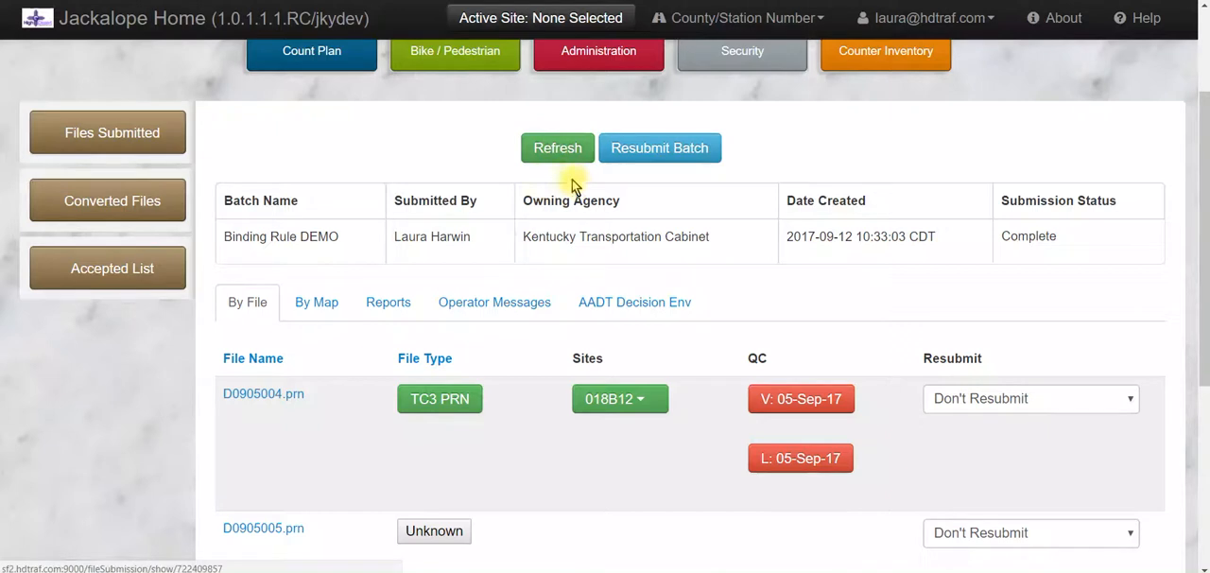
# Refresh the batch and review the site bindings and QC entries of both files
pyautogui.click(552, 151)
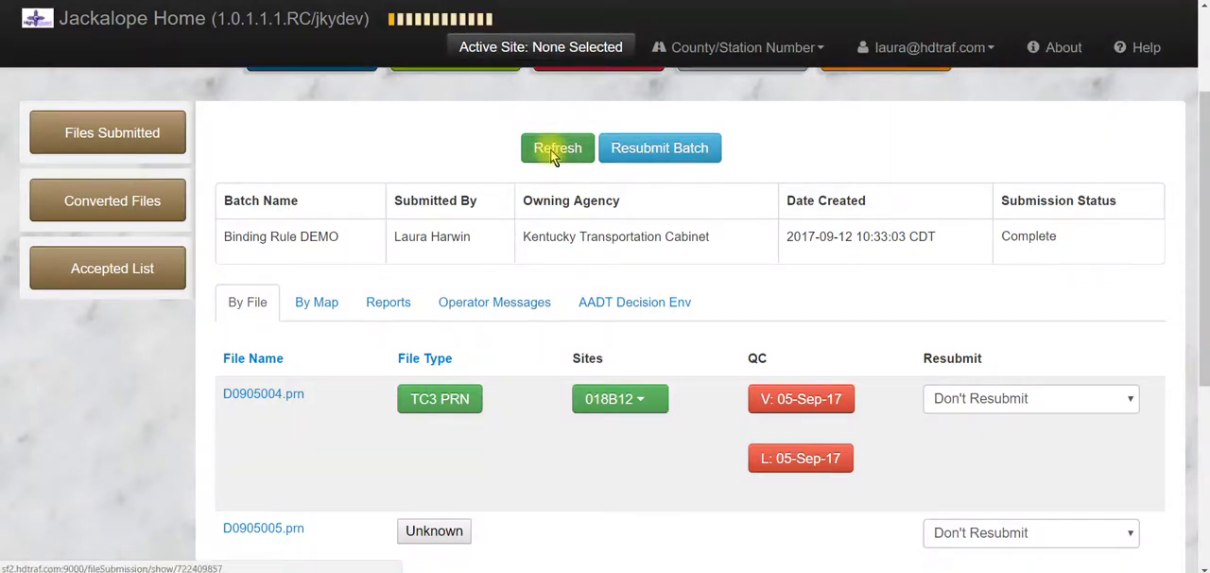
pyautogui.scroll(-3, 362, 132)
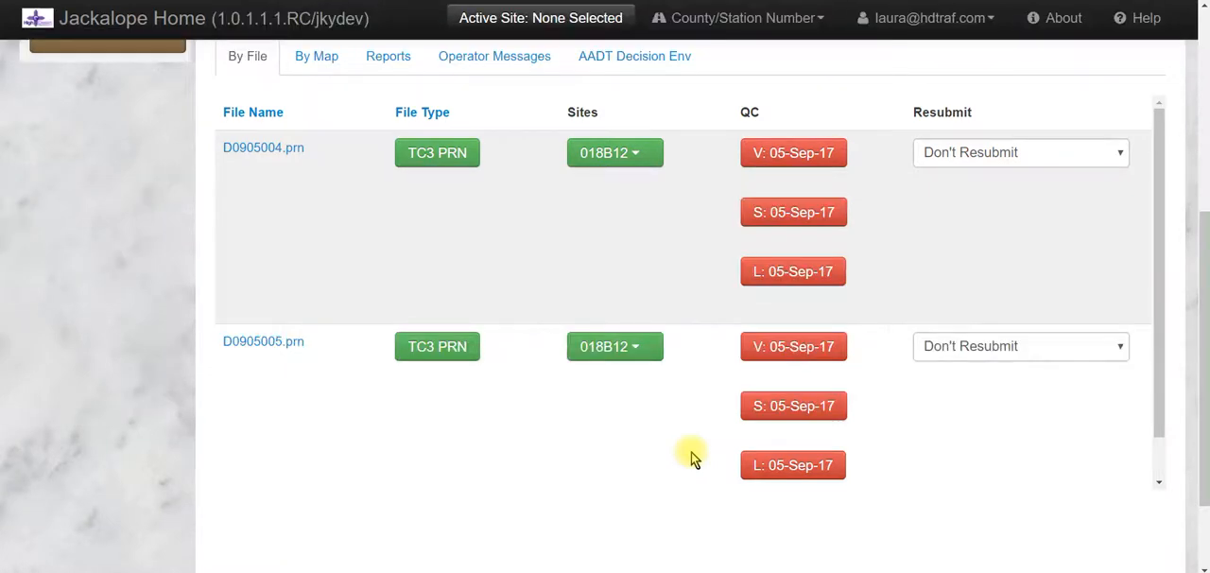
pyautogui.scroll(2, 94, 249)
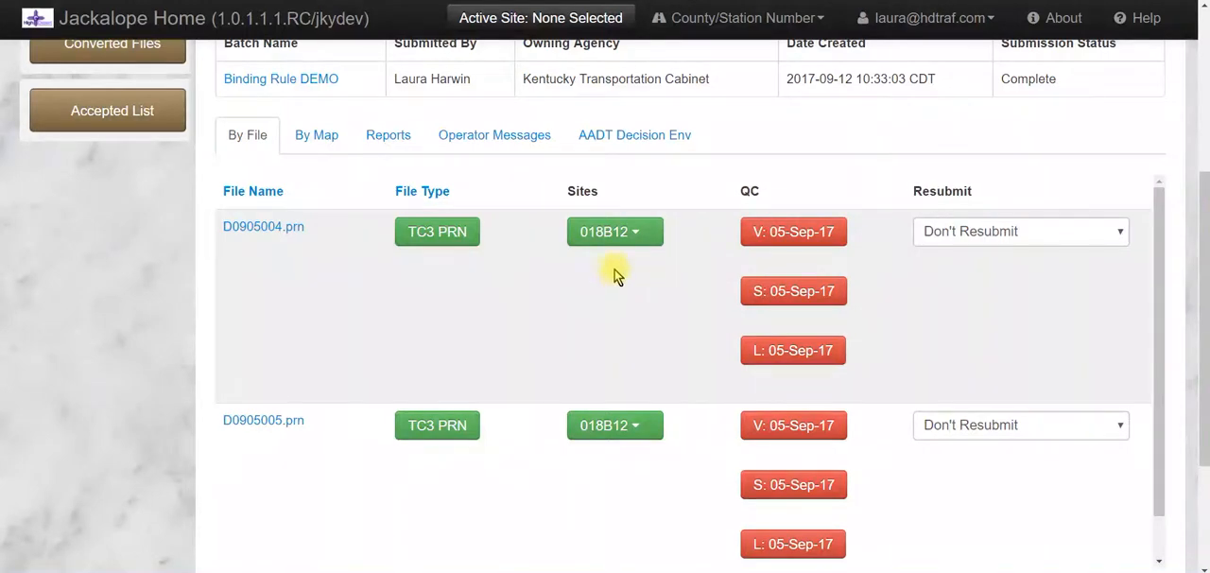
# Start rebinding the data of D0905004.prn and confirm the data purge with D0905004.prn as its description
pyautogui.moveTo(611, 239)
pyautogui.click(611, 237)
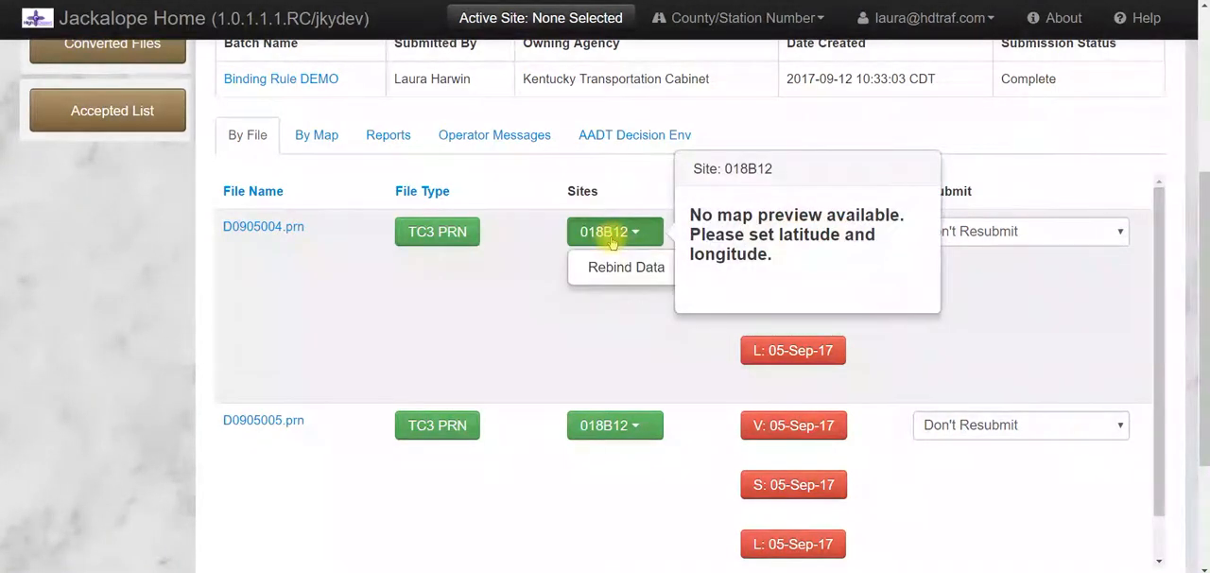
pyautogui.click(615, 270)
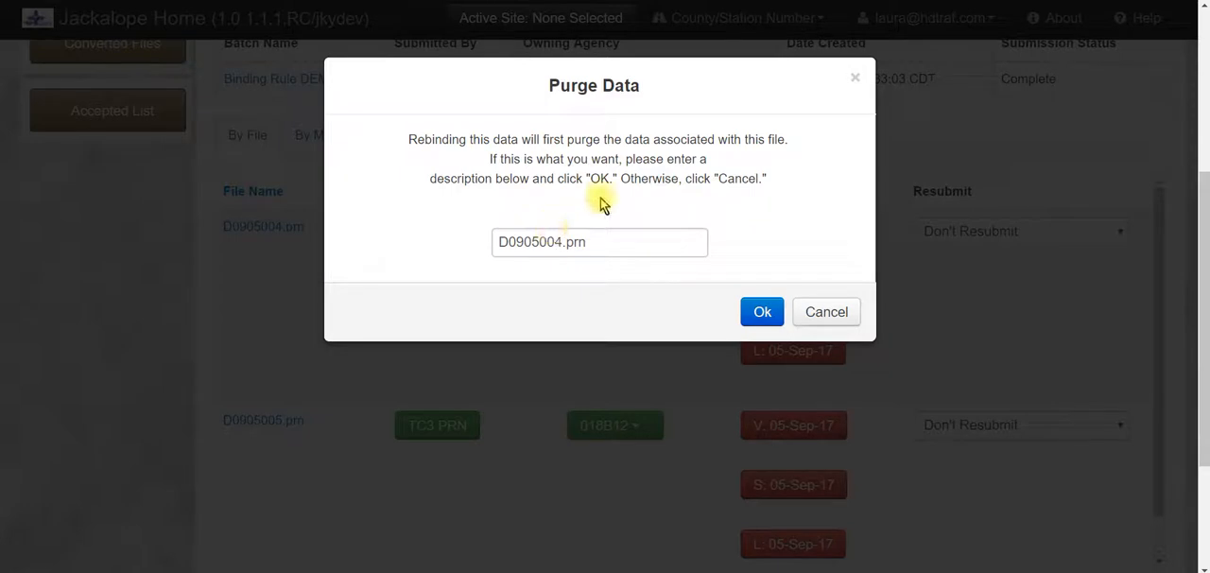
pyautogui.click(763, 315)
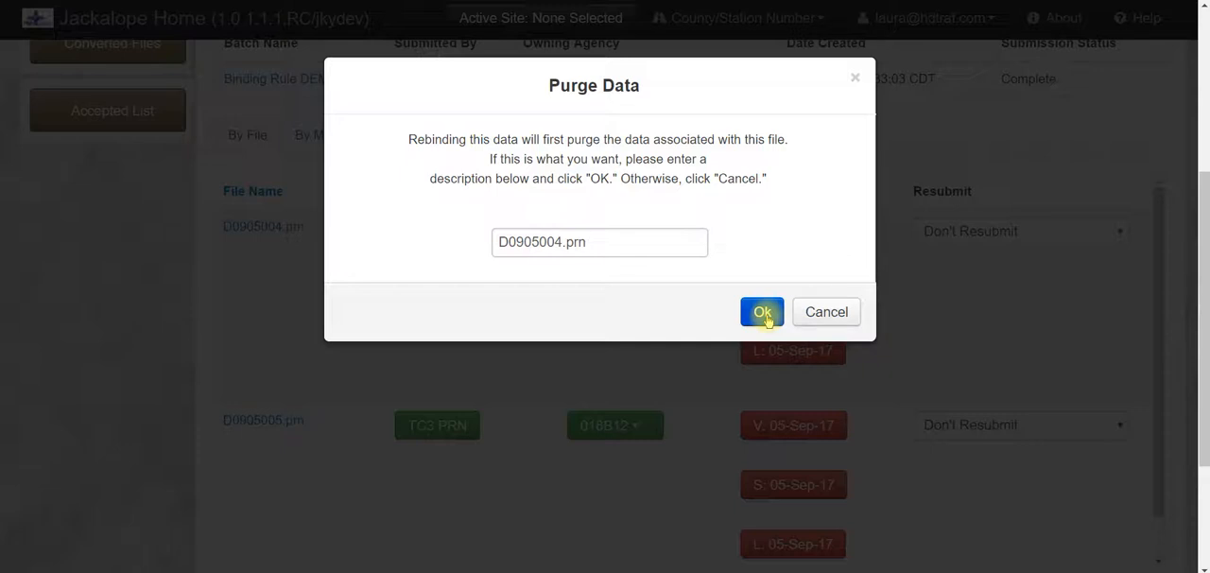
pyautogui.click(762, 312)
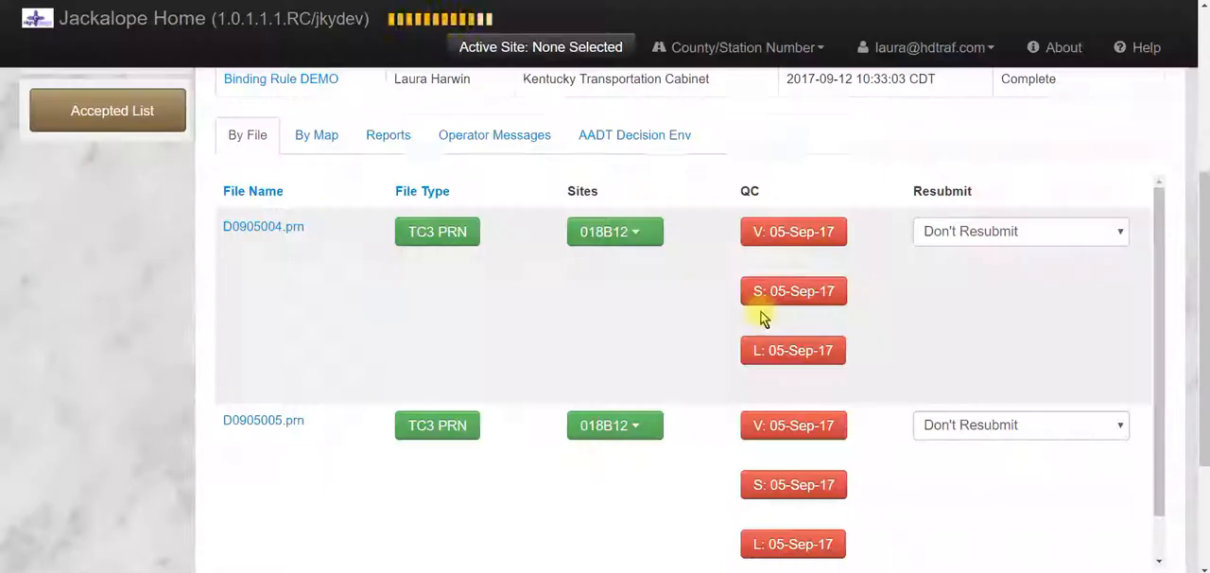
pyautogui.click(742, 303)
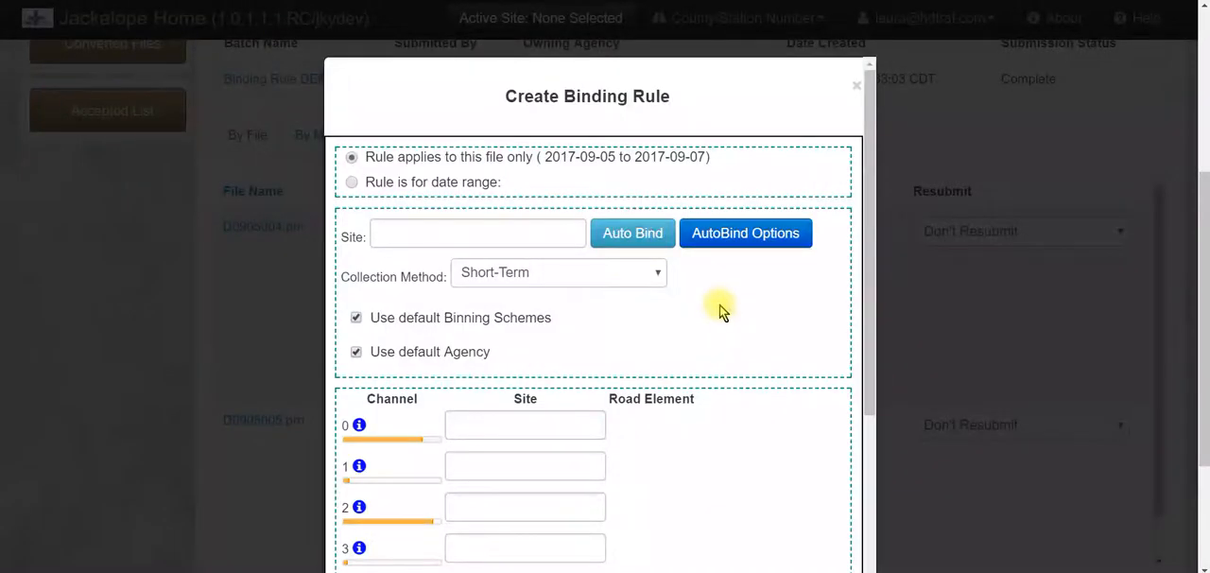
# Review the channel settings in the new binding rule form for D0905004.prn and close it without creating a rule
pyautogui.scroll(-1, 750, 157)
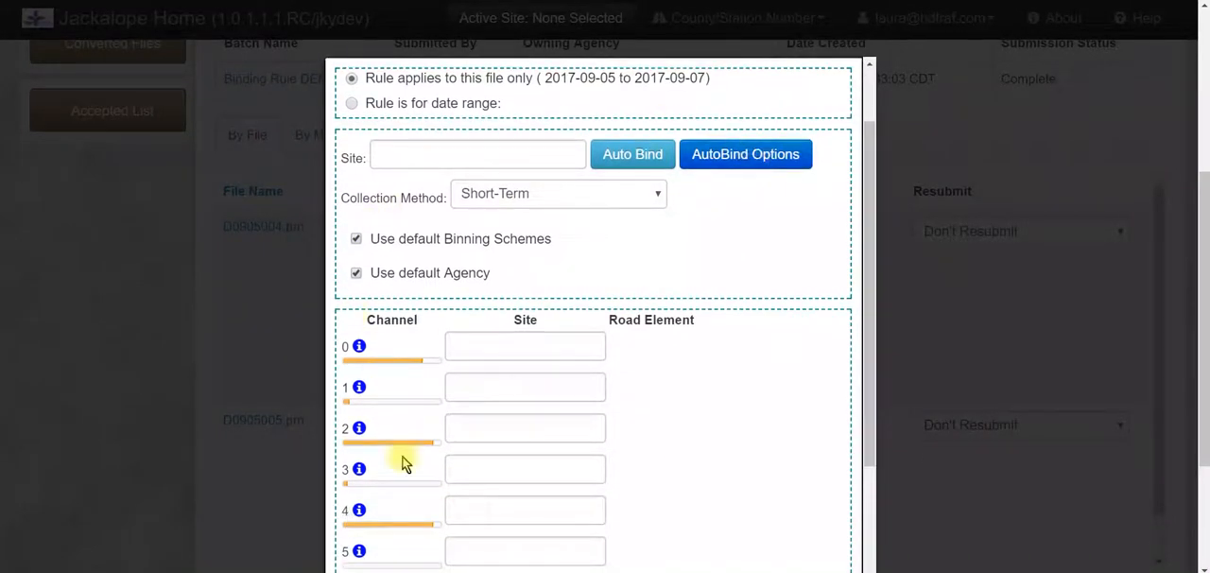
pyautogui.scroll(-2, 700, 406)
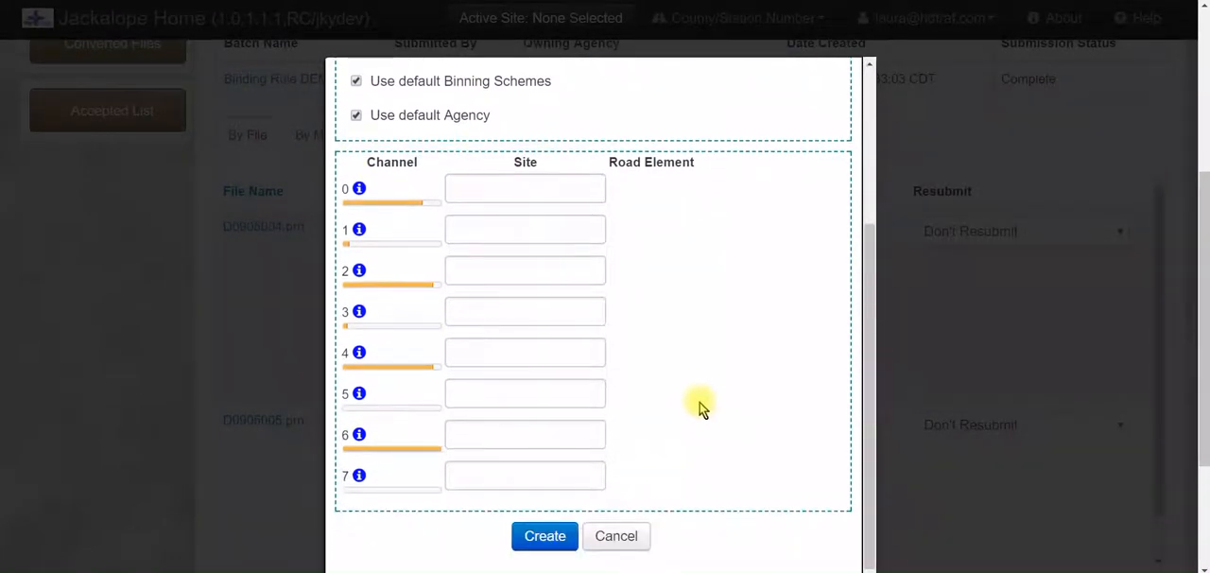
pyautogui.scroll(3, 699, 407)
pyautogui.scroll(1, 699, 406)
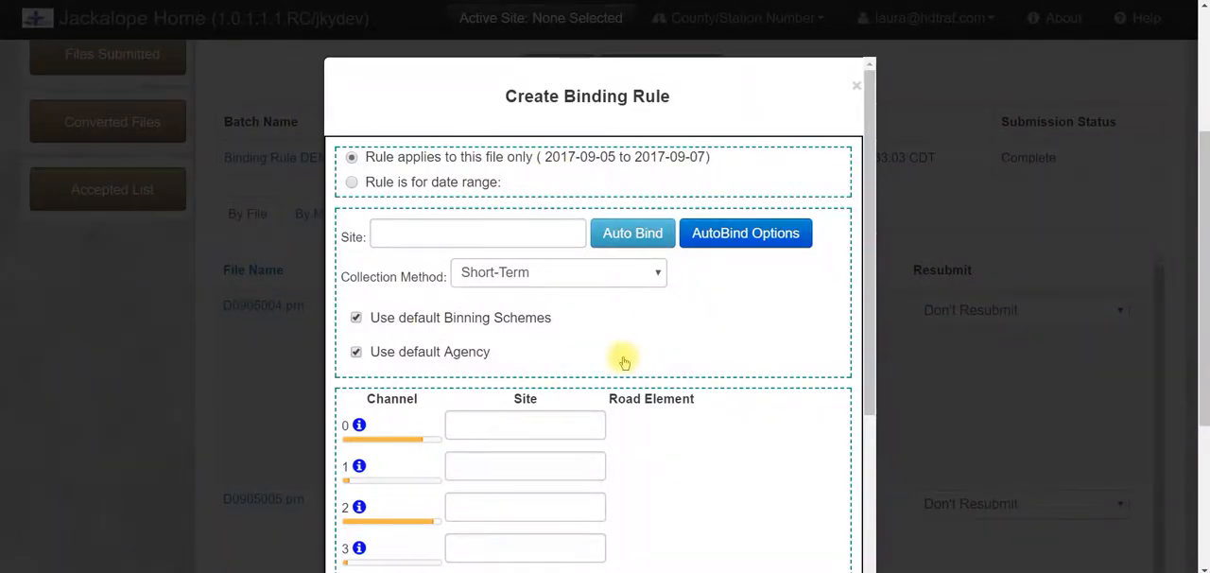
pyautogui.click(856, 90)
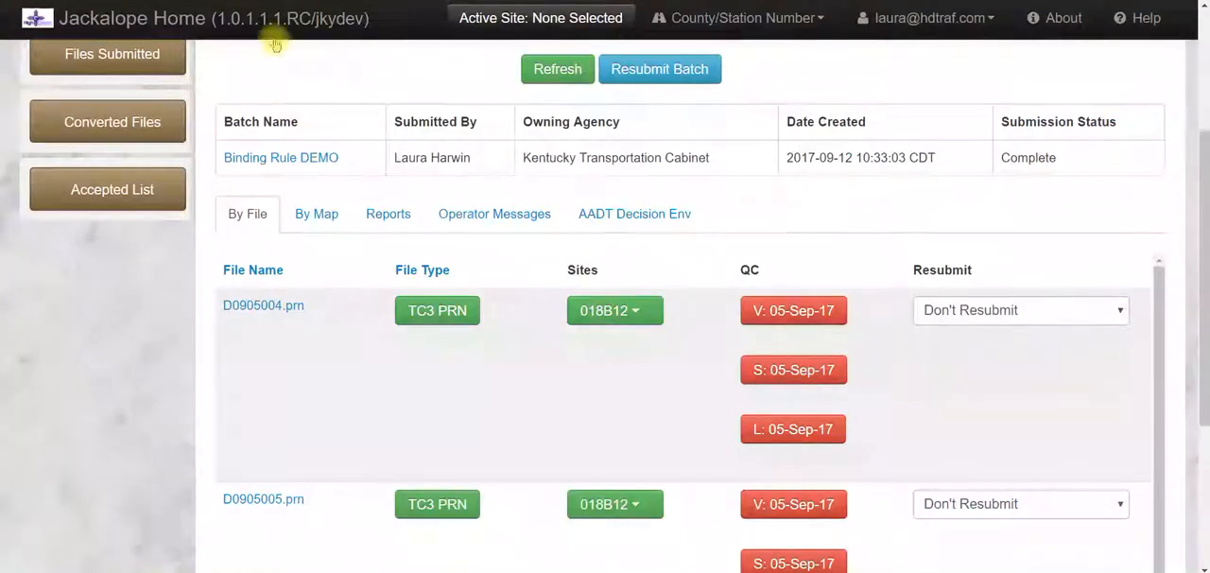
pyautogui.scroll(3, 177, 7)
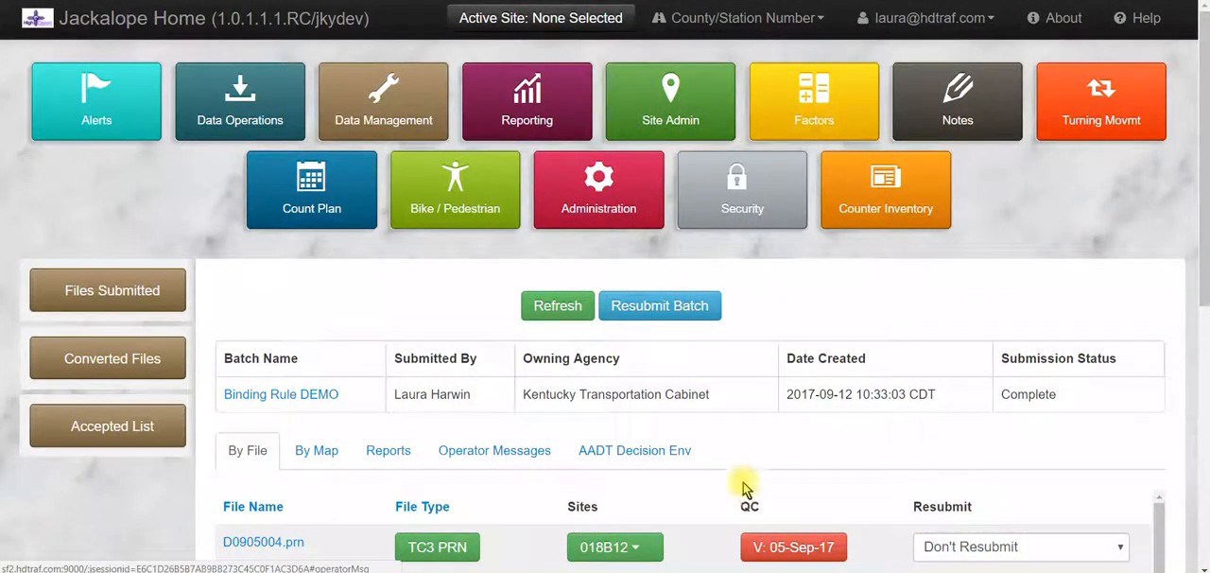
pyautogui.scroll(-1, 743, 498)
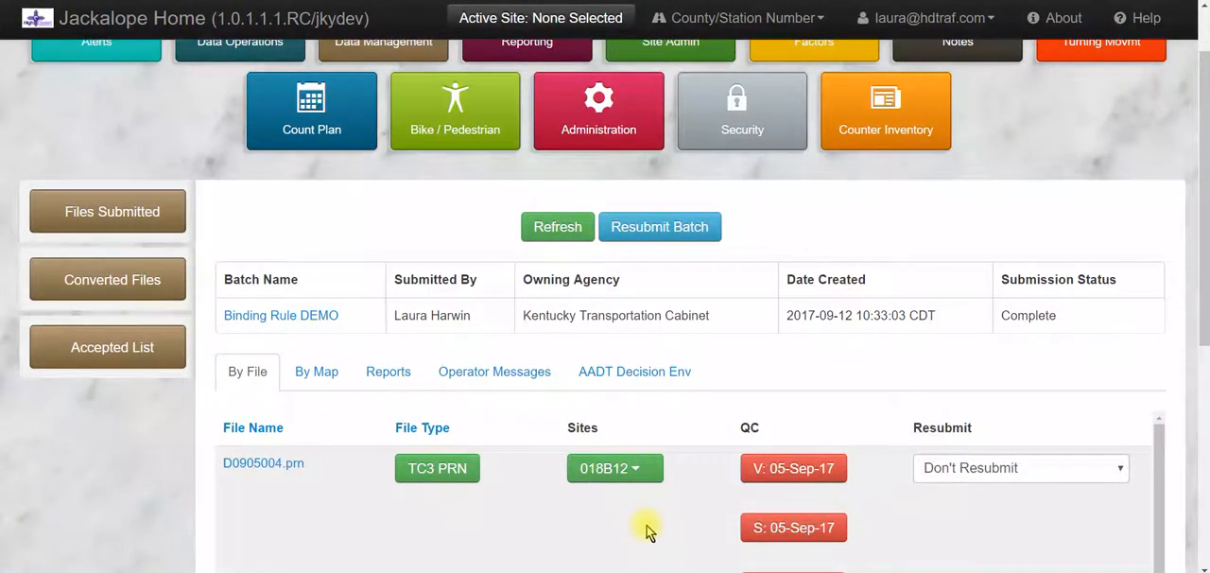
pyautogui.scroll(1, 689, 480)
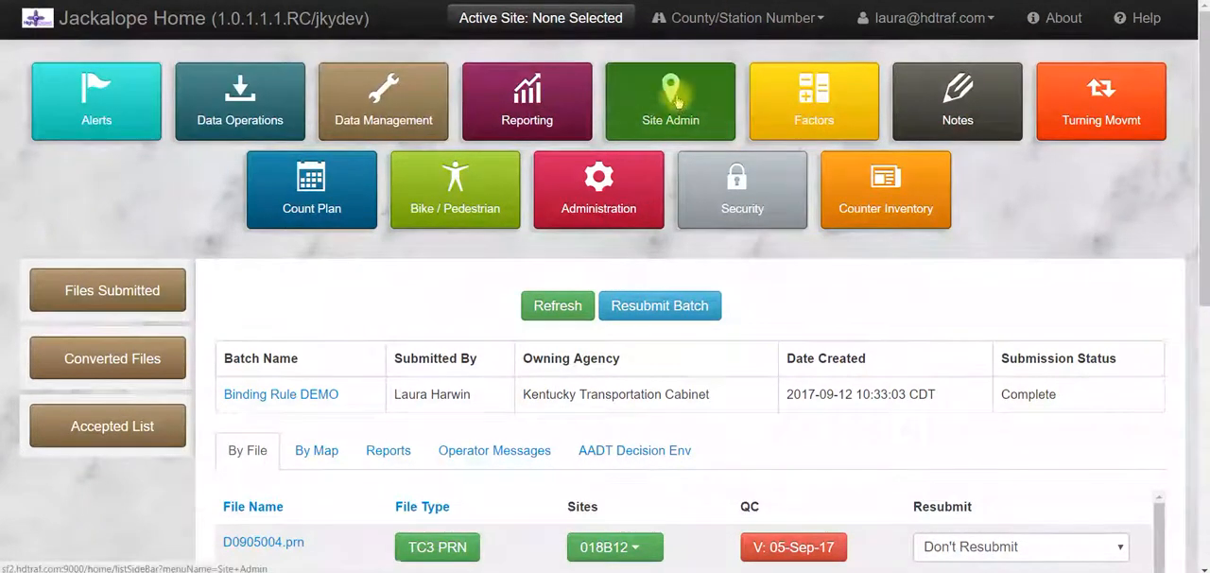
# Open the list of site binding rules and filter it by site 018B12
pyautogui.click(676, 103)
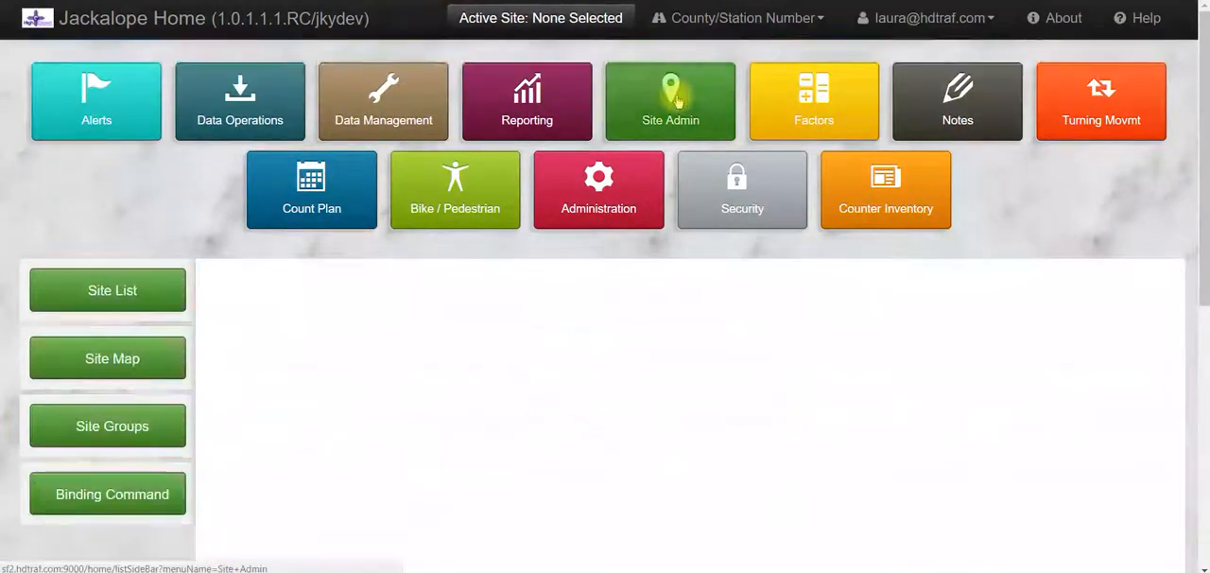
pyautogui.click(102, 493)
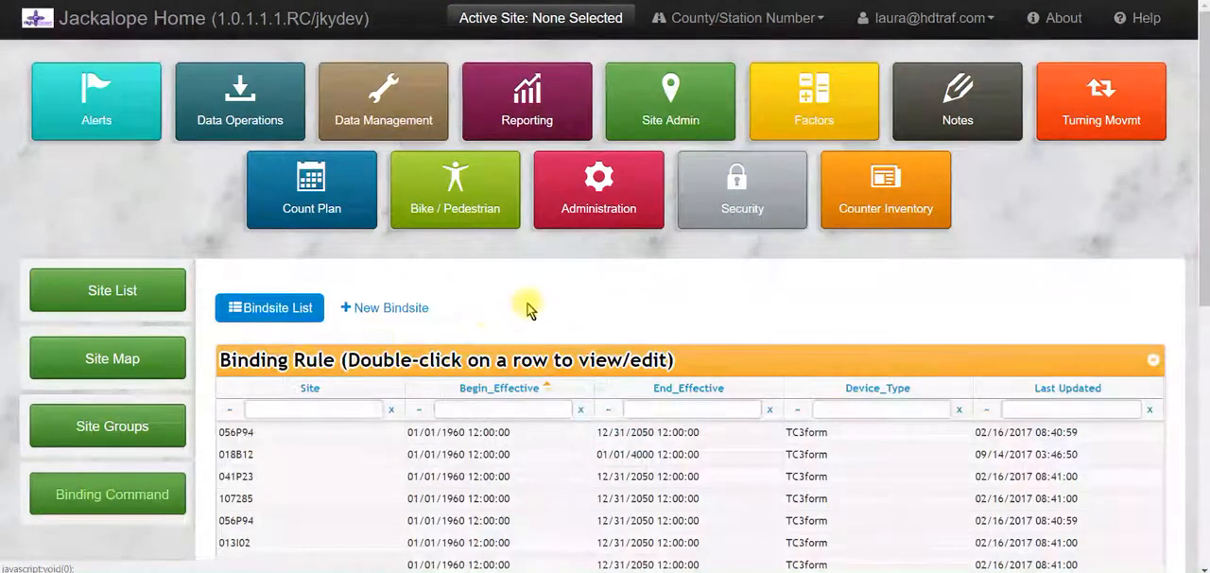
pyautogui.scroll(-1, 557, 288)
pyautogui.click(294, 327)
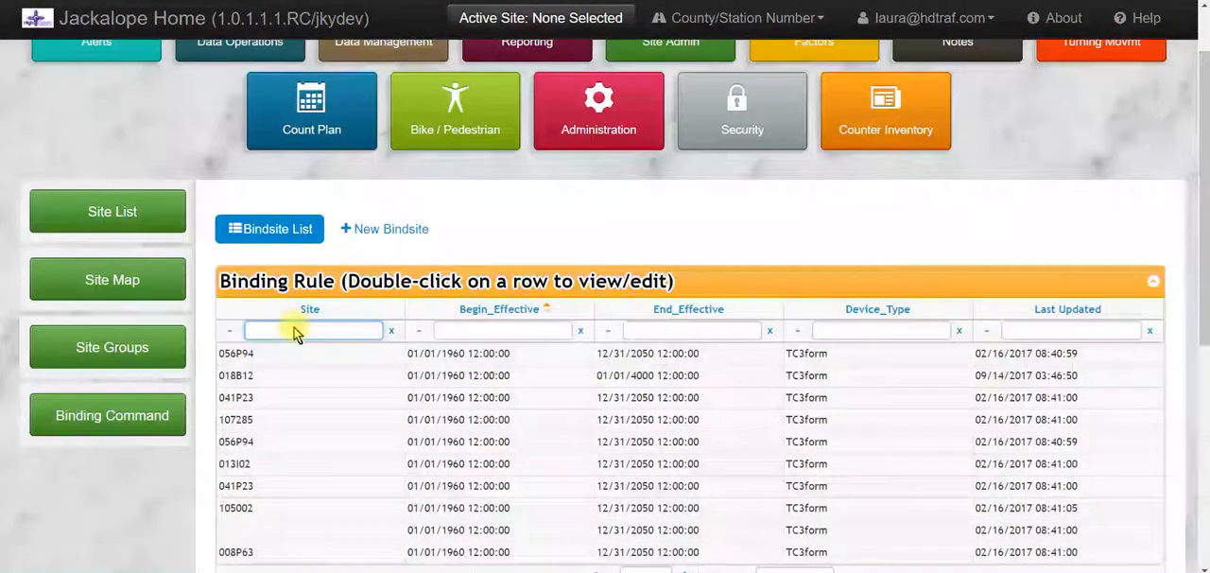
pyautogui.write('018B12')
pyautogui.press('Return')
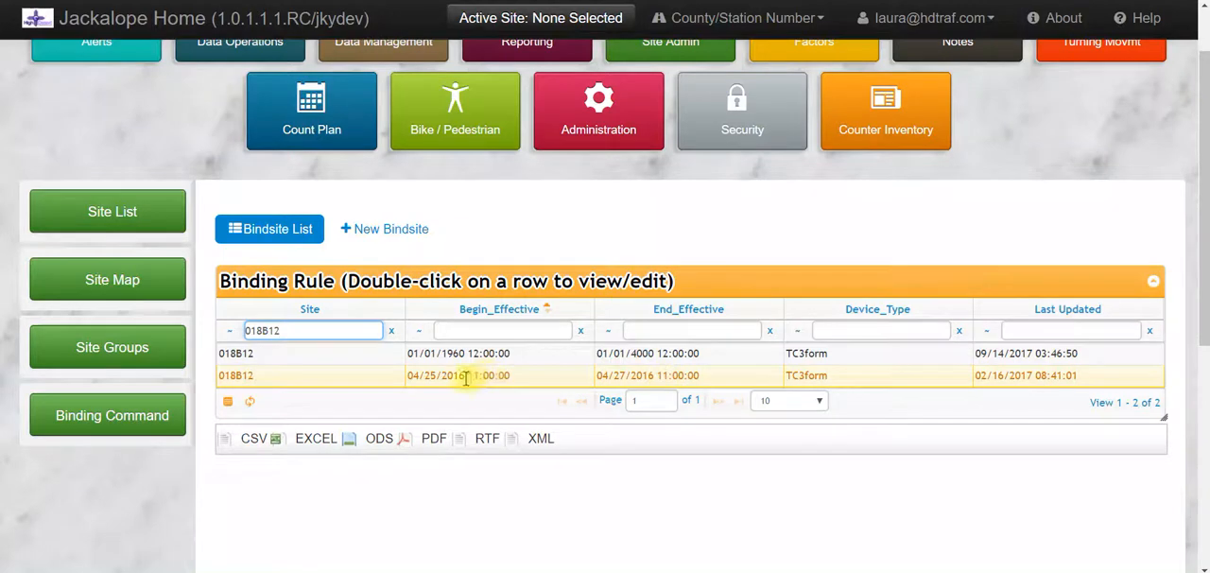
# Review the date range, bindable fields and channel assignments of the 018B12 rule beginning 01/01/1960, and close it without changes
pyautogui.doubleClick(365, 355)
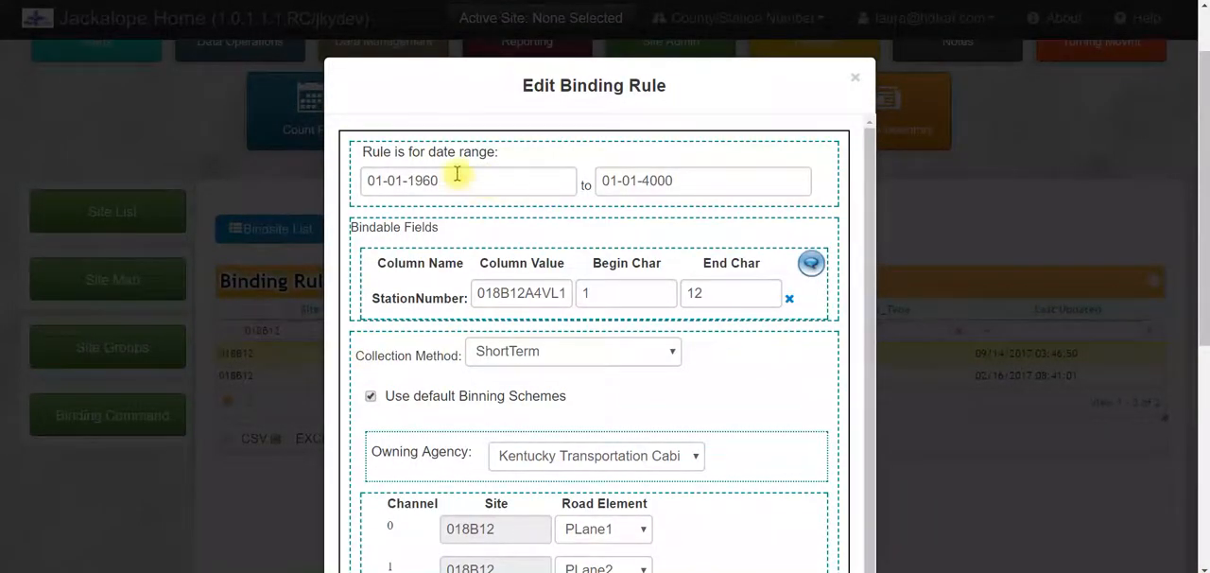
pyautogui.scroll(-1, 778, 258)
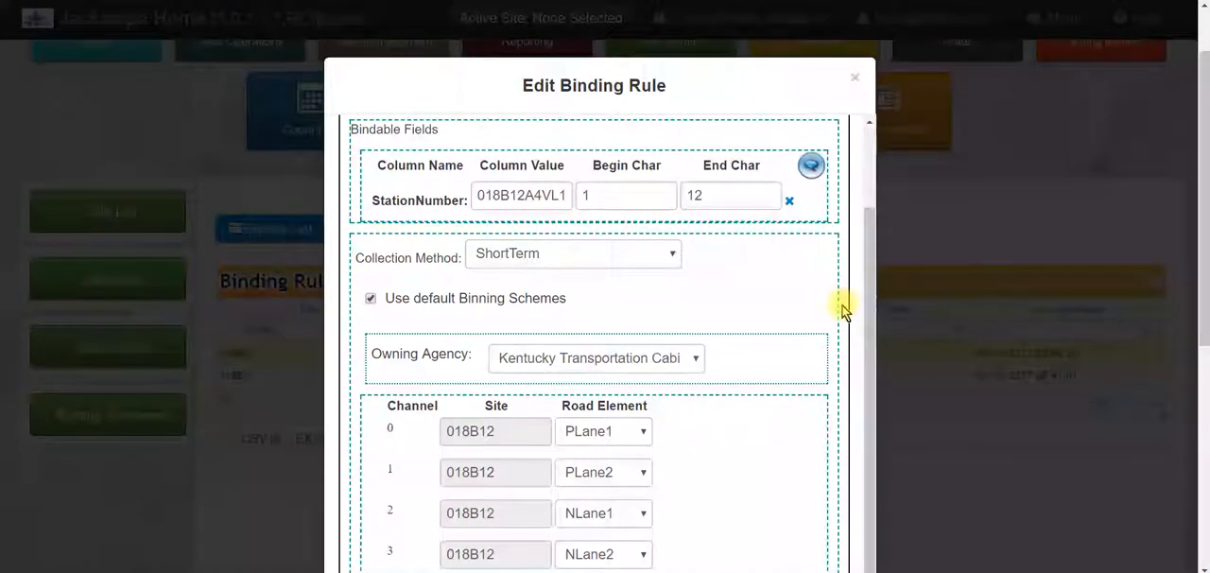
pyautogui.scroll(-2, 783, 281)
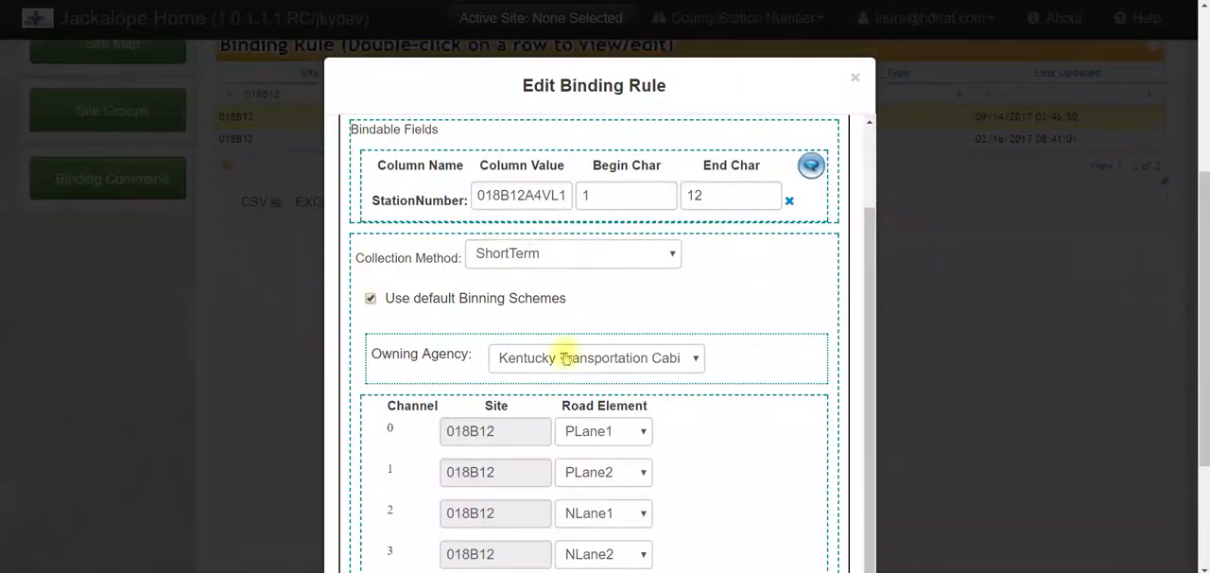
pyautogui.scroll(-2, 763, 371)
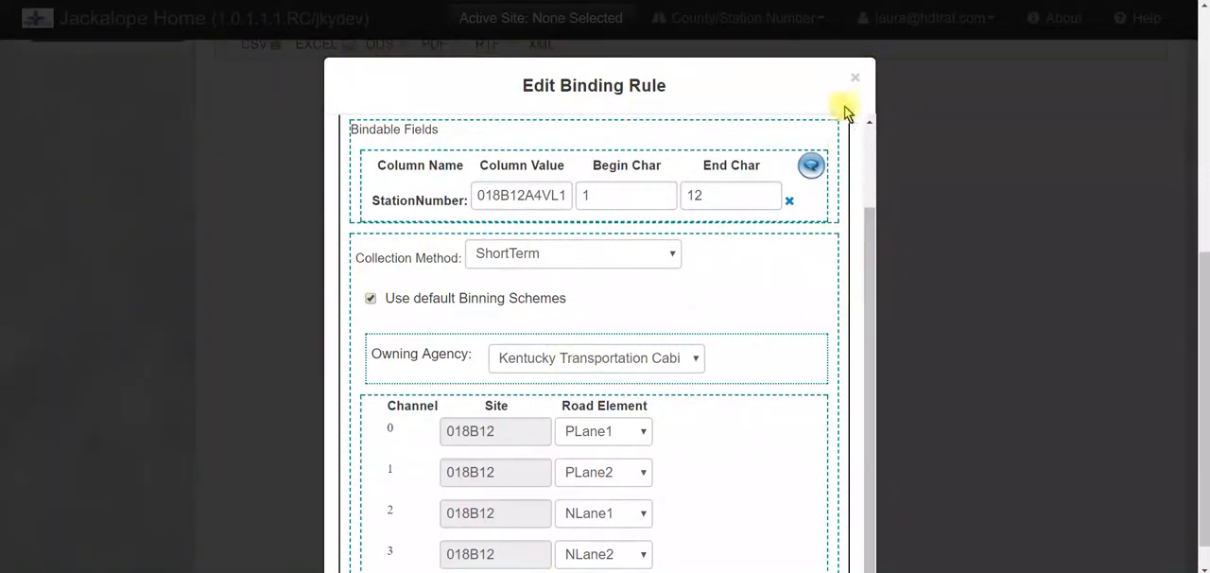
pyautogui.click(856, 80)
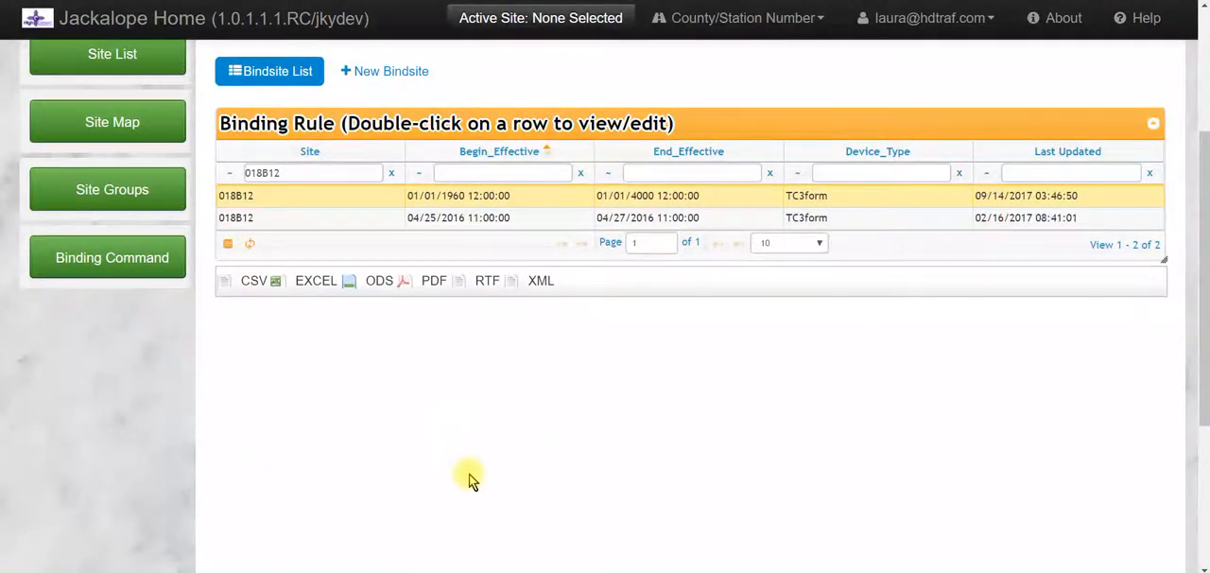
# Reopen the 018B12 rule beginning 01/01/1960 and examine its collection method options, keeping ShortTerm
pyautogui.scroll(1, 467, 482)
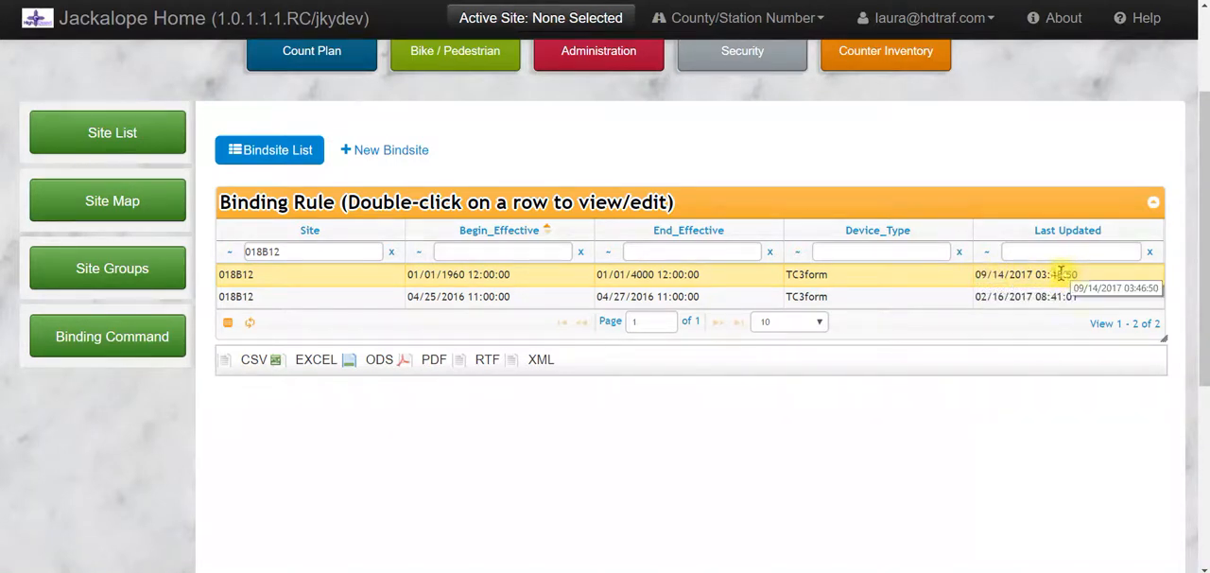
pyautogui.doubleClick(991, 275)
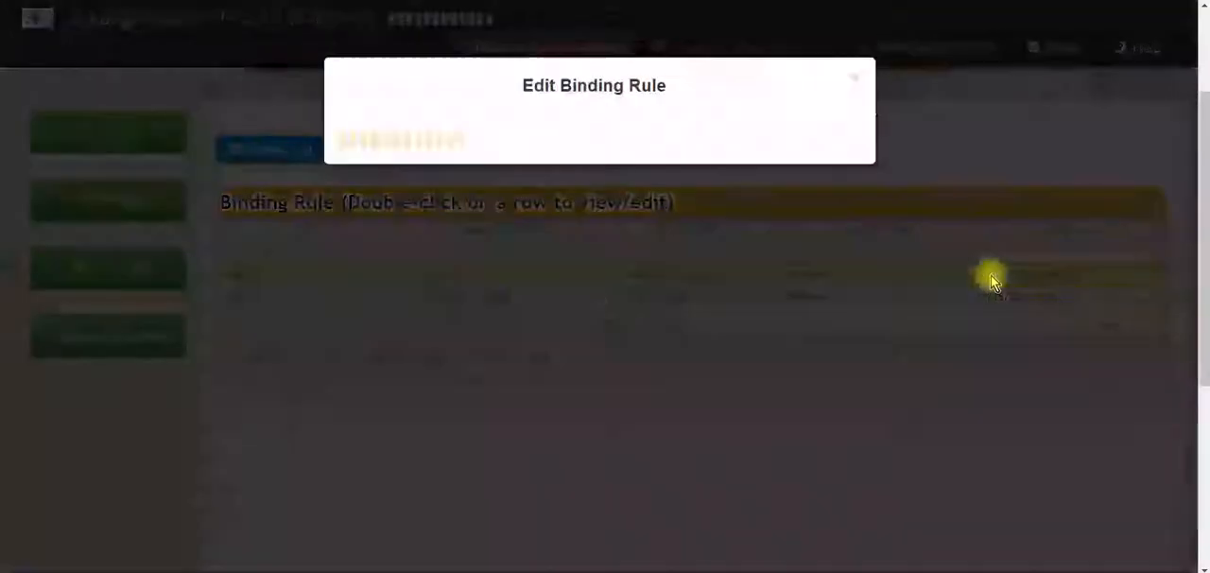
pyautogui.scroll(-2, 691, 173)
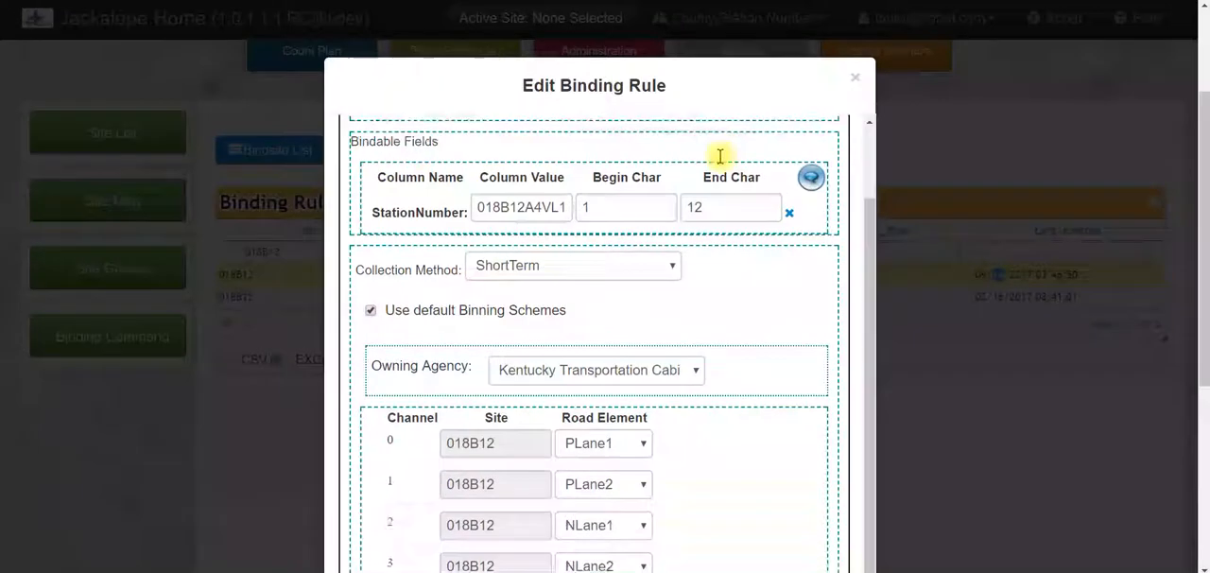
pyautogui.click(670, 253)
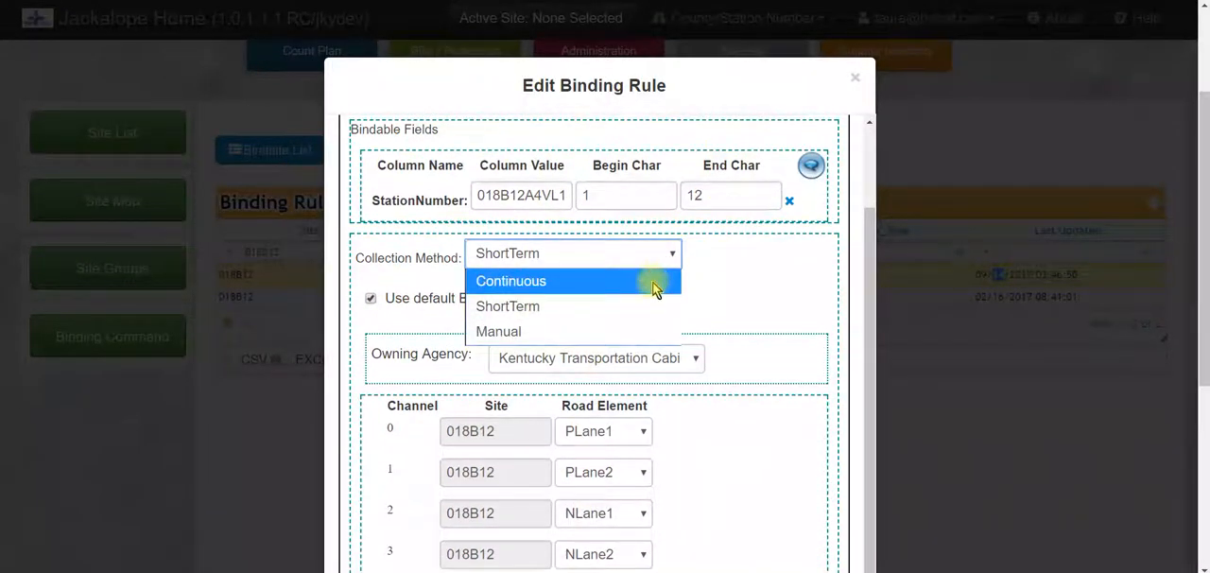
pyautogui.click(759, 279)
pyautogui.scroll(-3, 770, 260)
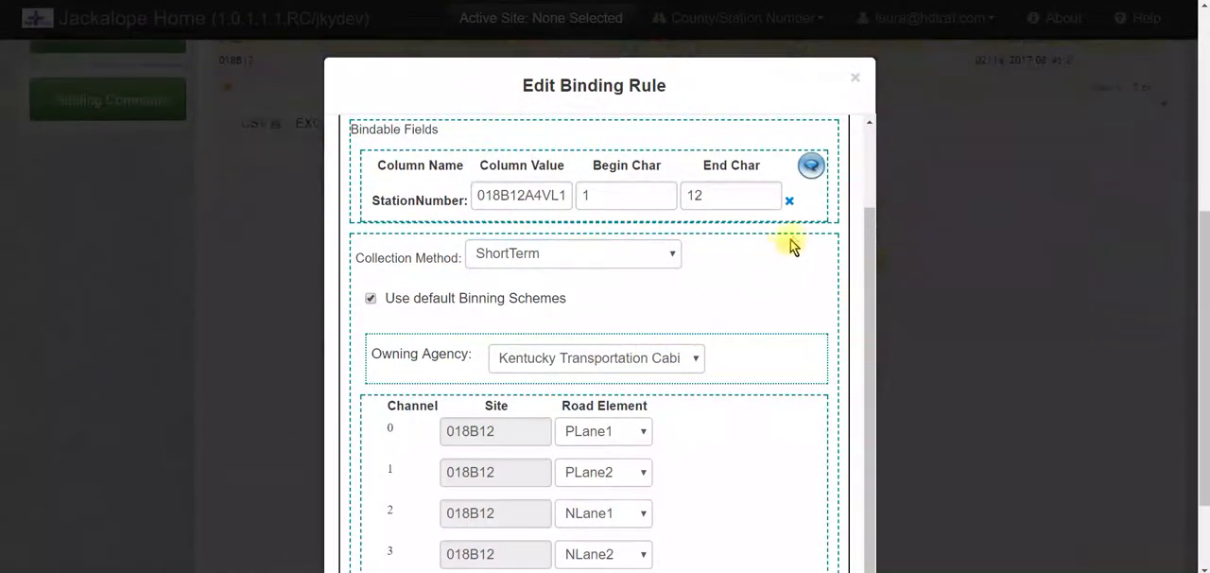
# Try assigning PLane2 to channel 0 and PLane1 to channel 1, and close the binding rule without updating it
pyautogui.click(643, 436)
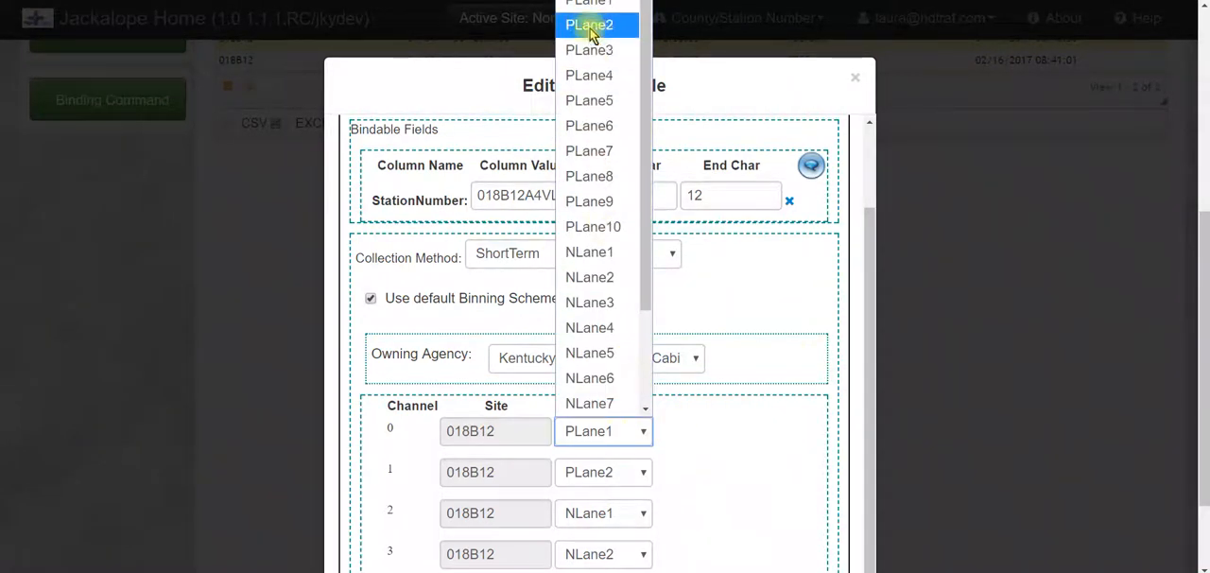
pyautogui.click(588, 25)
pyautogui.click(607, 465)
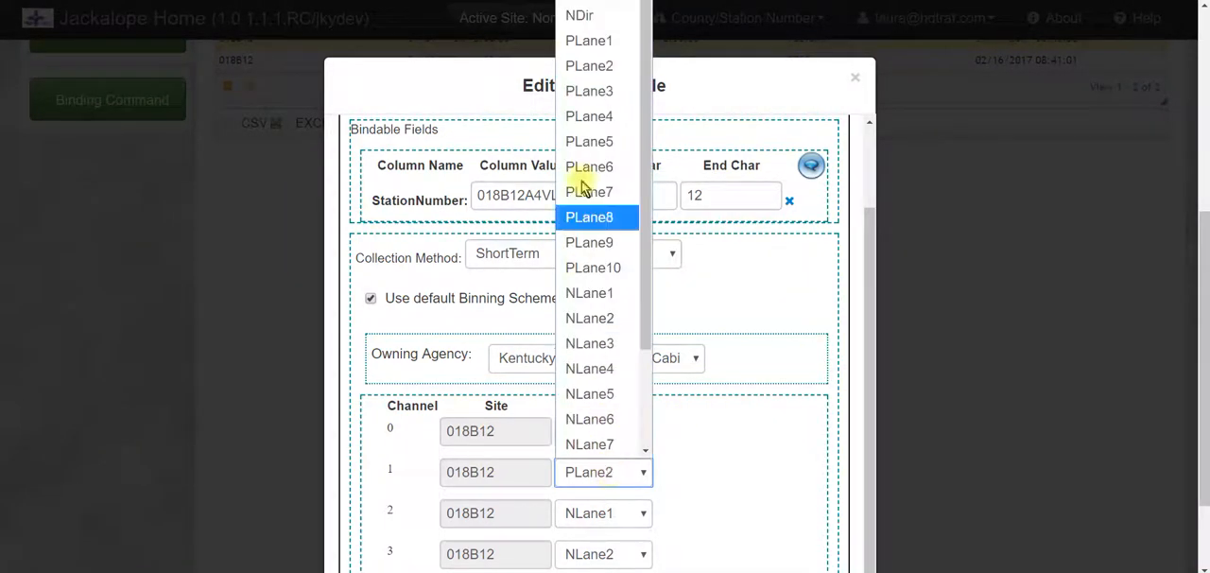
pyautogui.click(572, 40)
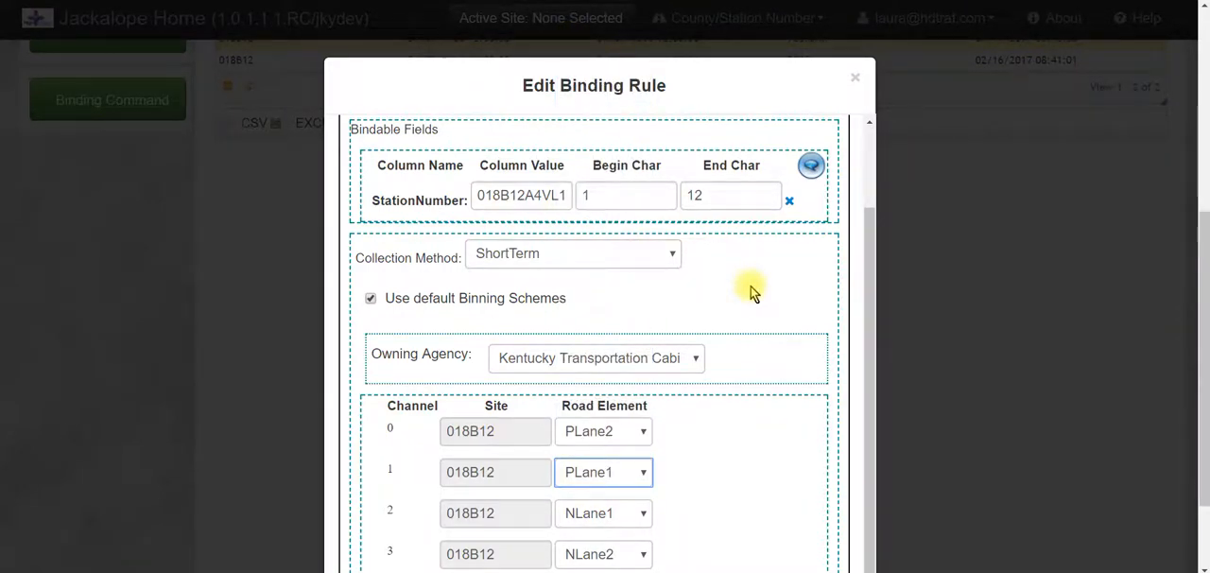
pyautogui.hotkey('ctrl', '-')
pyautogui.hotkey('ctrl', '-')
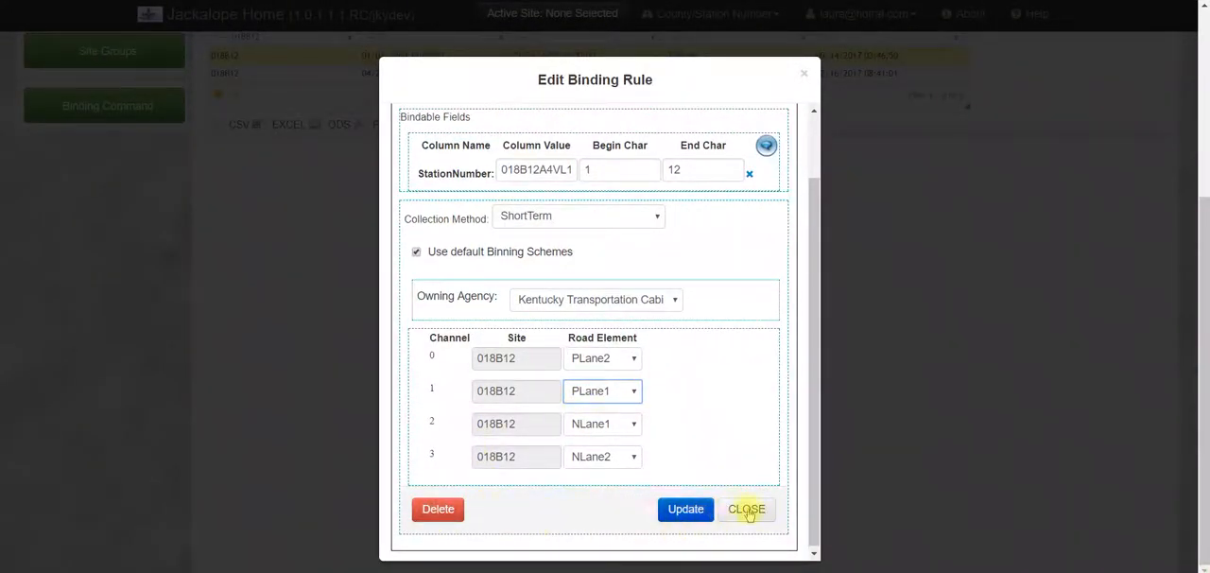
pyautogui.click(806, 76)
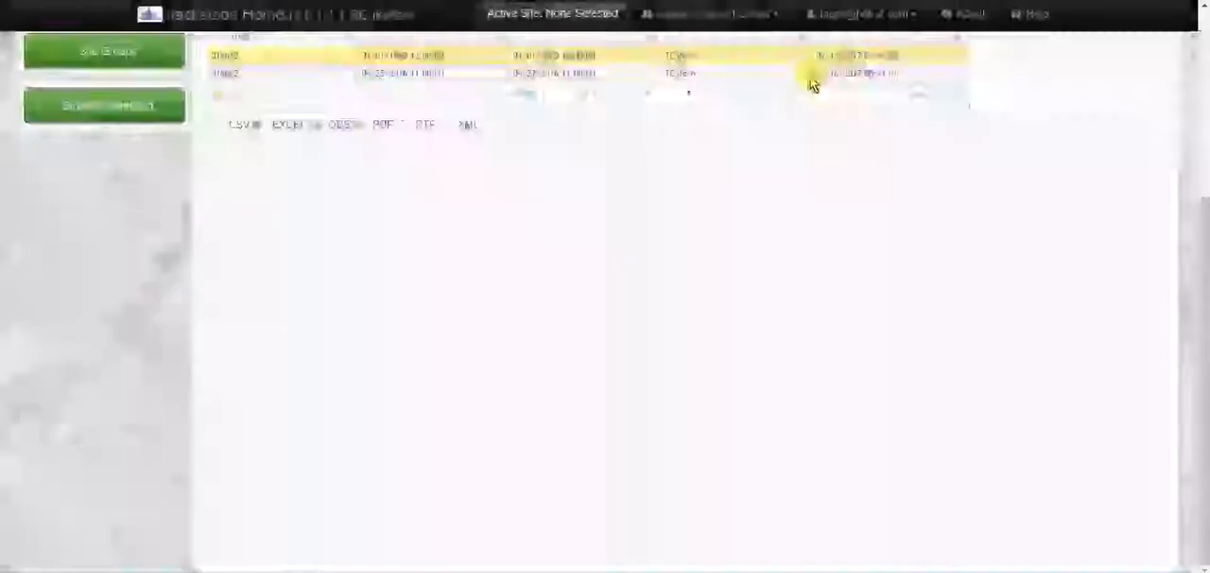
pyautogui.hotkey('ctrl', '+')
pyautogui.hotkey('ctrl', '+')
pyautogui.scroll(5, 630, 558)
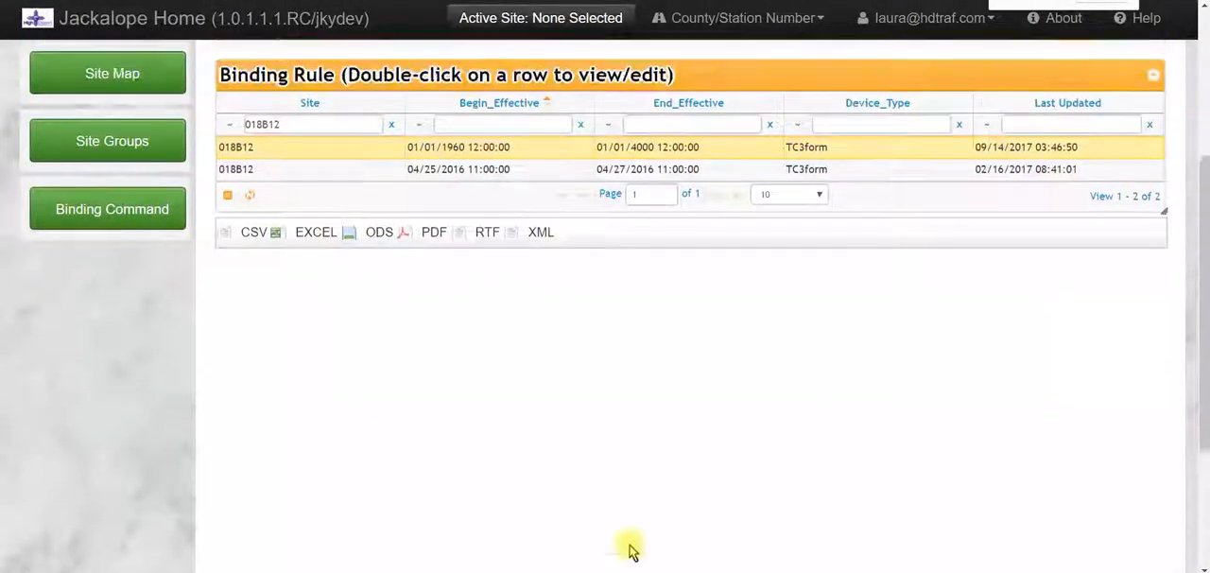